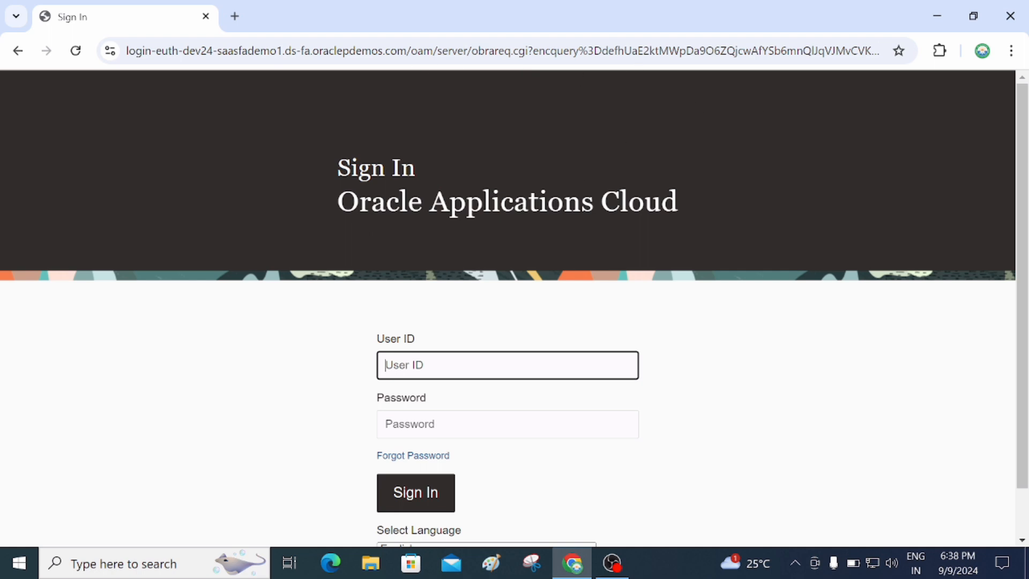
Sign in to Oracle Fusion with the user ID and password.
type("Venu007")
key("Tab")
type("*********")
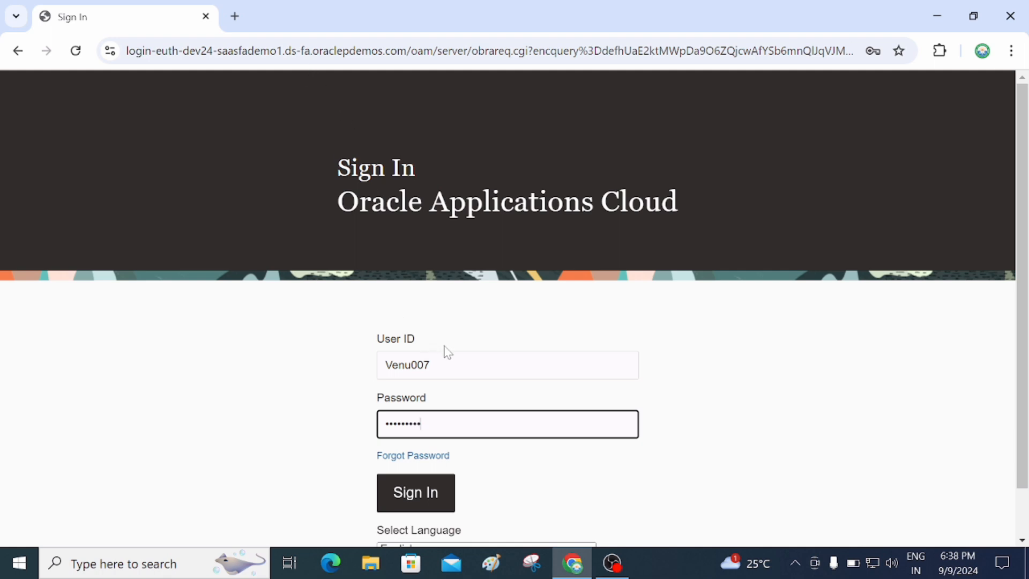
left_click(426, 497)
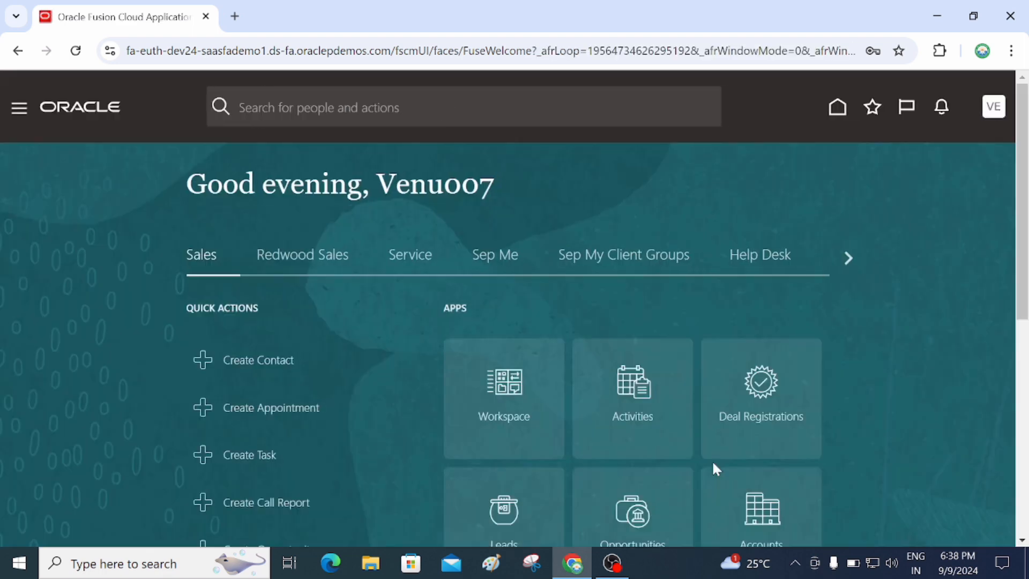
Open the Navigator and expand the My Enterprise group.
left_click_drag(376, 185, 503, 190)
left_click(569, 186)
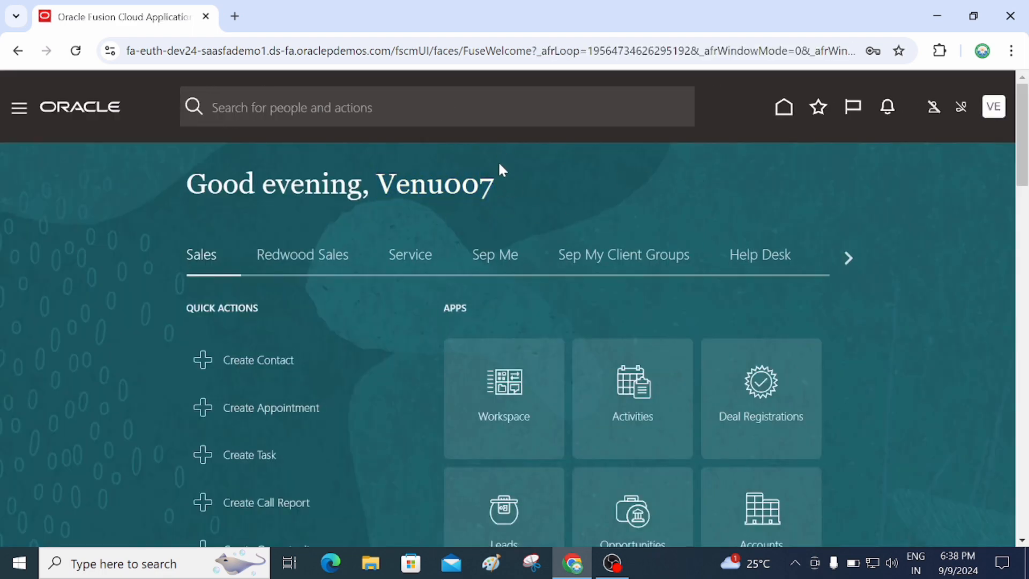
left_click(19, 111)
scroll(391, 253, "down", 5)
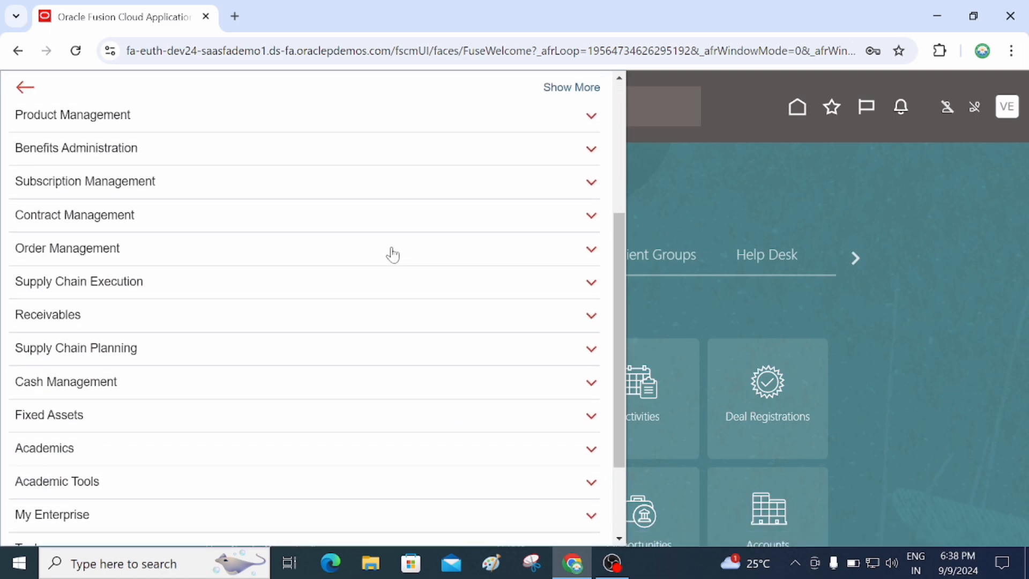
scroll(393, 255, "down", 2)
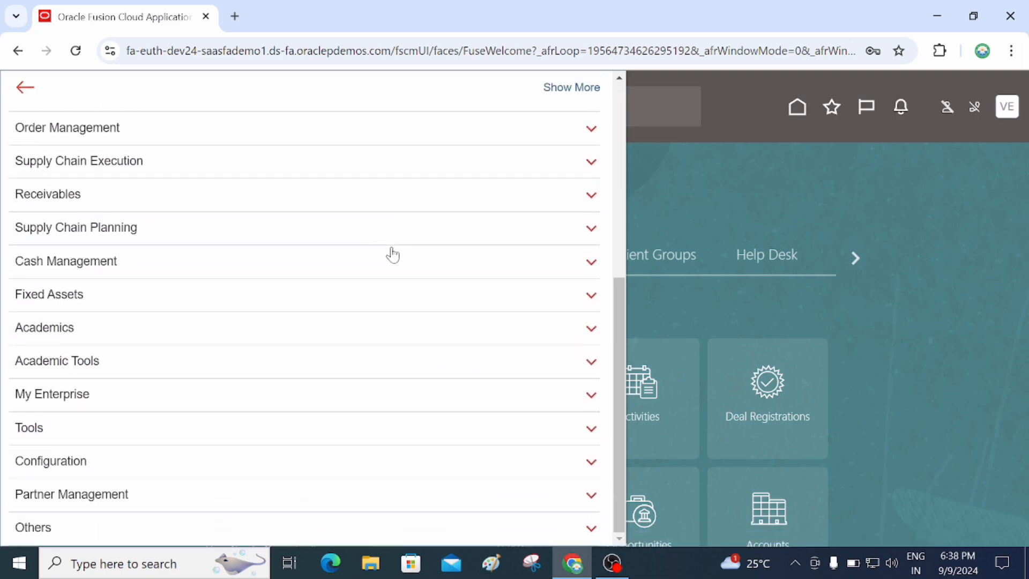
left_click(113, 405)
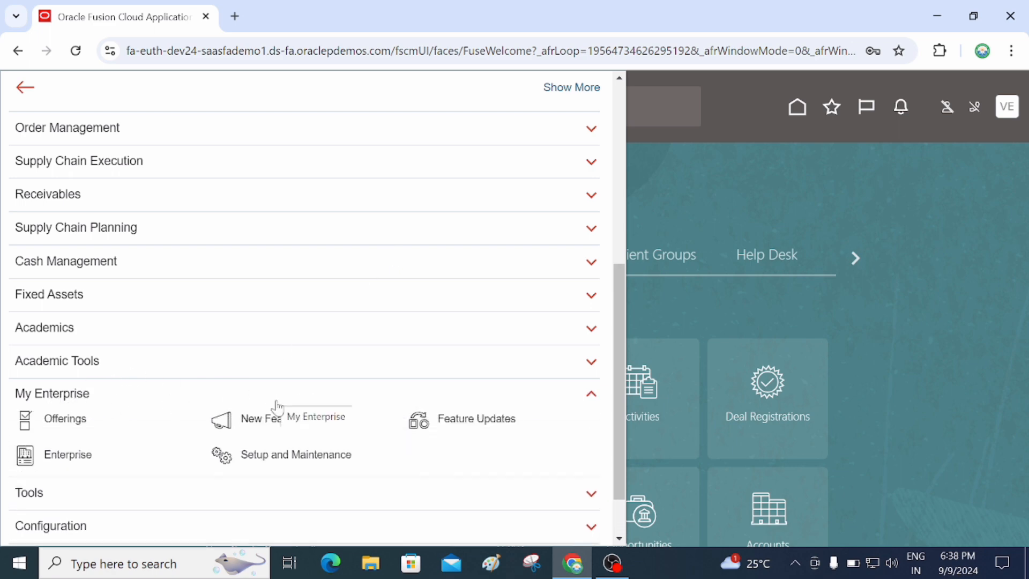
Open Setup and Maintenance on the Financials offering and show its Tasks panel.
left_click(345, 458)
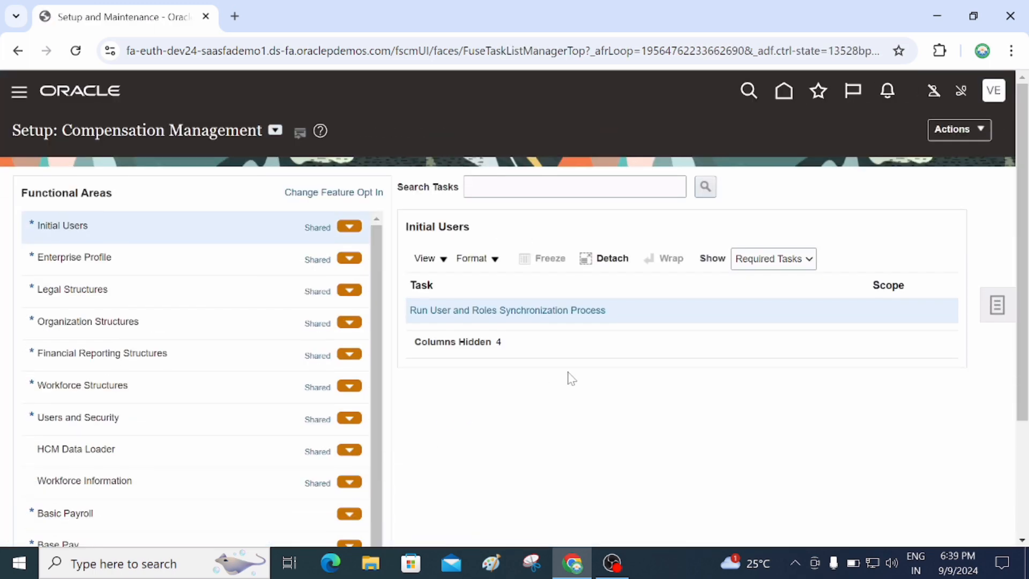
left_click(276, 130)
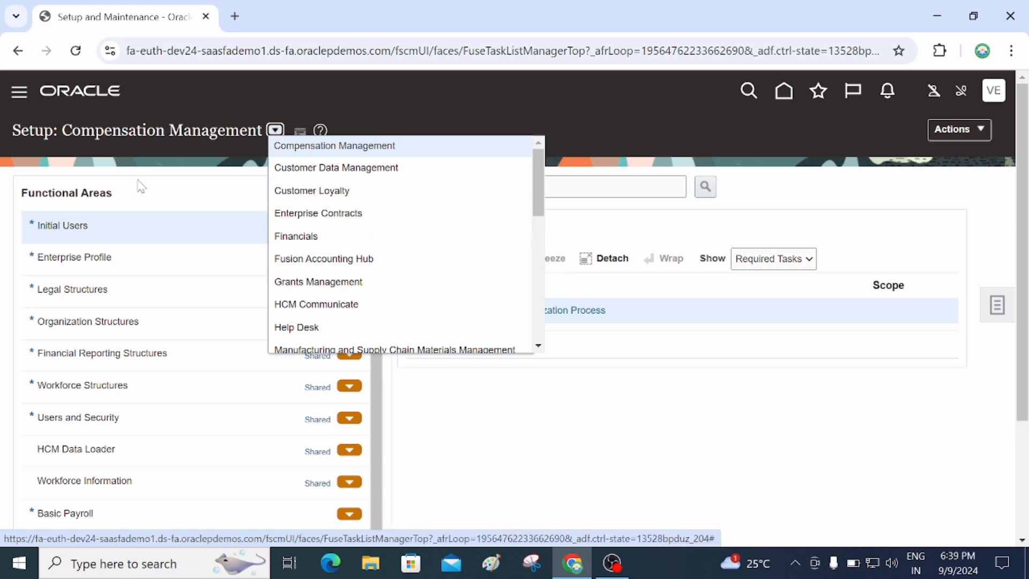
left_click(323, 237)
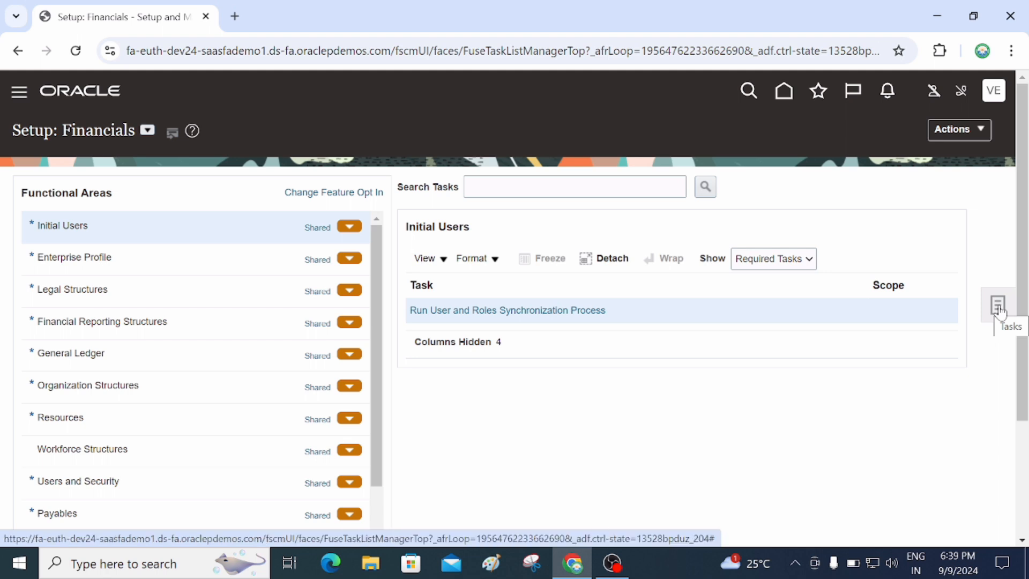
left_click(997, 306)
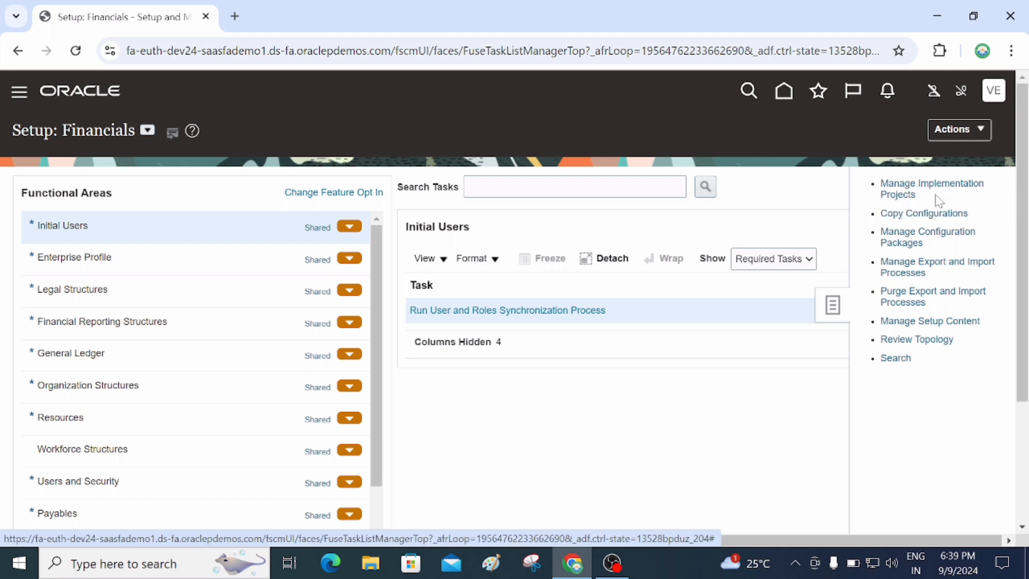
Open Manage Implementation Projects and start creating a new implementation project.
left_click(898, 189)
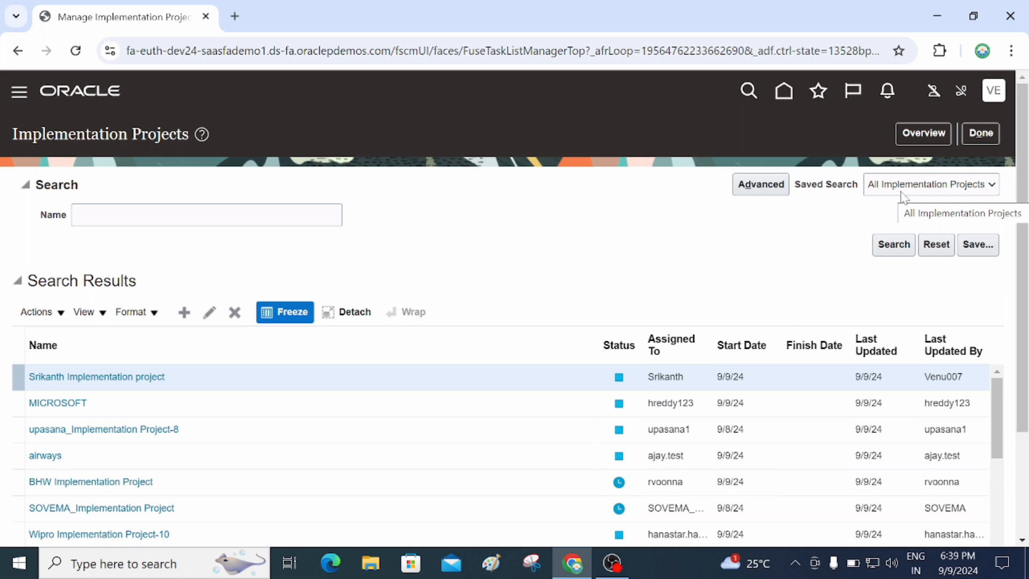
scroll(305, 425, "down", 5)
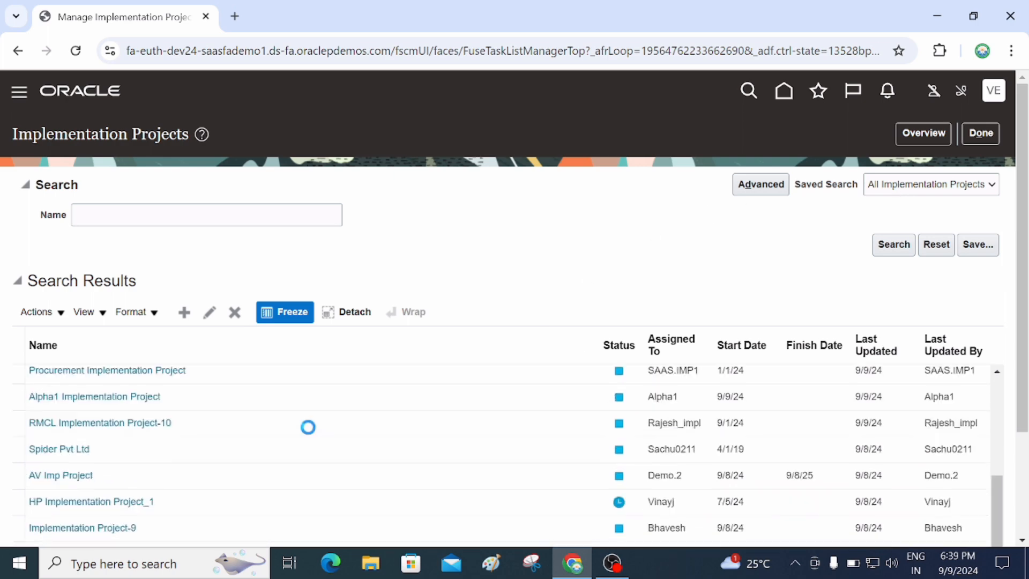
scroll(295, 420, "up", 5)
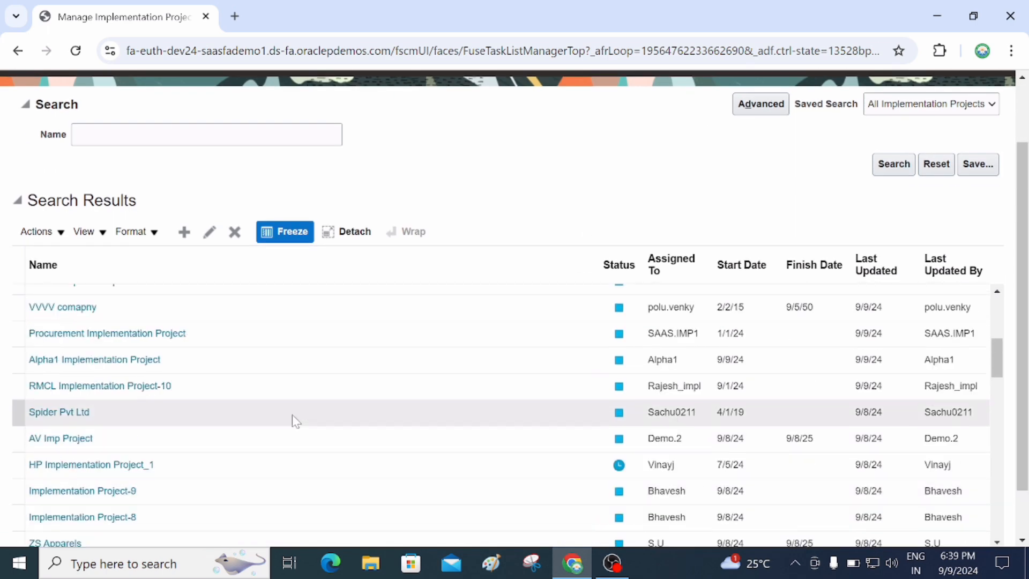
scroll(293, 416, "up", 3)
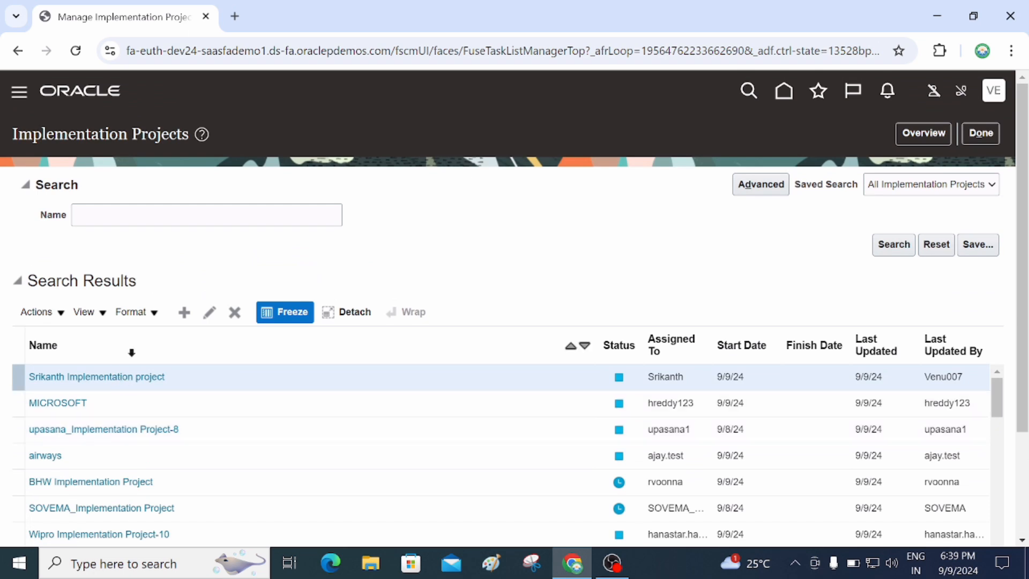
left_click(188, 322)
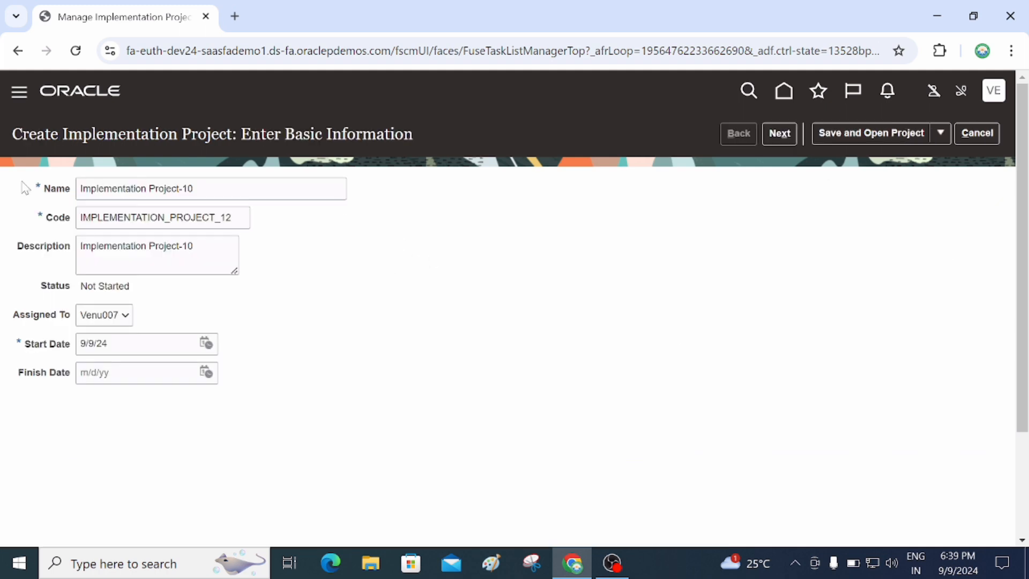
Rename the project to Implementation Project-007 so code and description update to match.
left_click(195, 189)
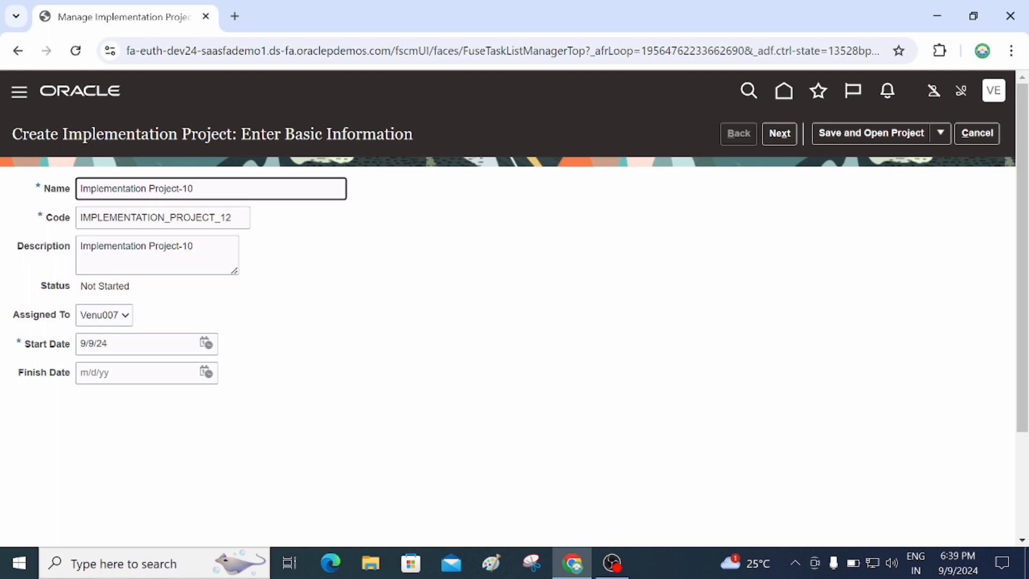
key("BackSpace")
key("BackSpace")
type("007")
key("Tab")
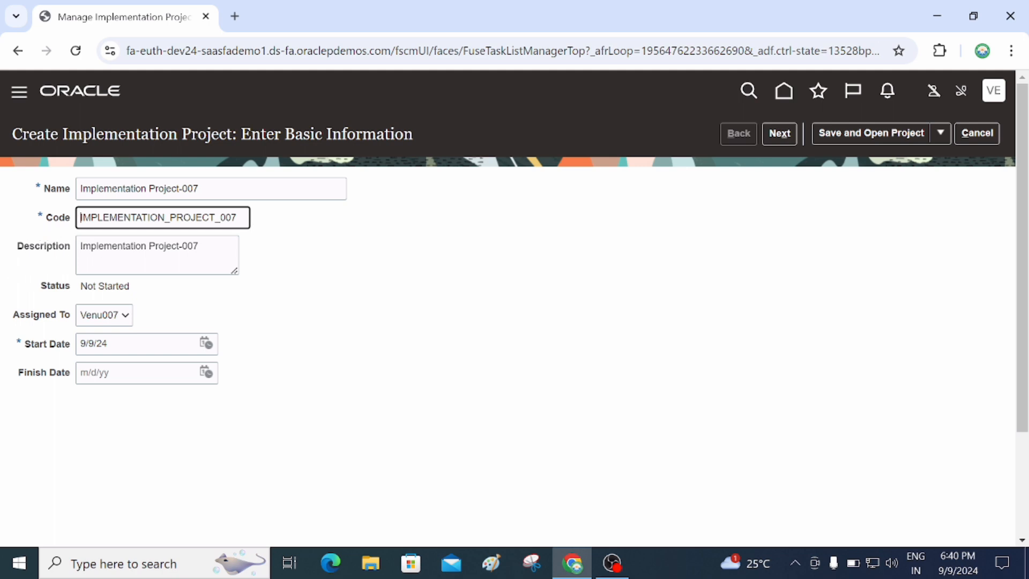
left_click(200, 248)
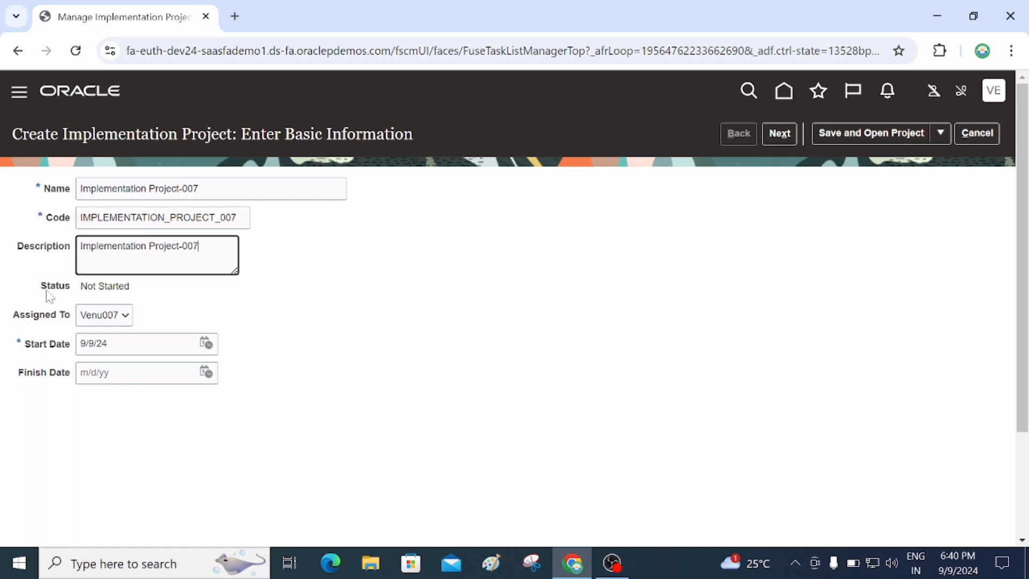
Keep the current user as assignee and cancel the Search and Select: User dialog.
mouse_move(80, 287)
left_mouse_down()
mouse_move(135, 290)
mouse_move(78, 292)
left_mouse_up()
left_click(80, 294)
left_click(127, 291)
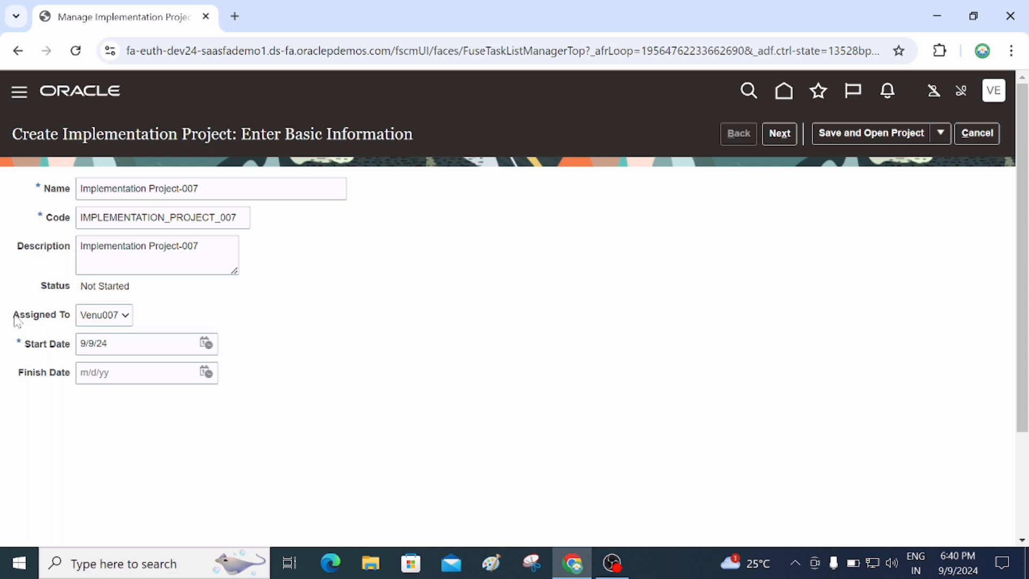
left_click(111, 319)
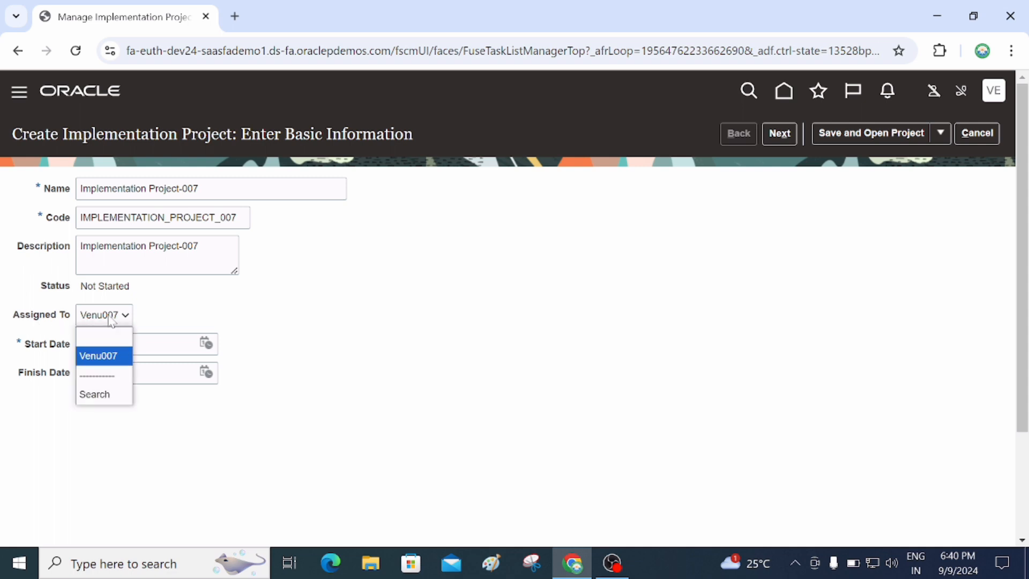
left_click(108, 356)
left_click(95, 323)
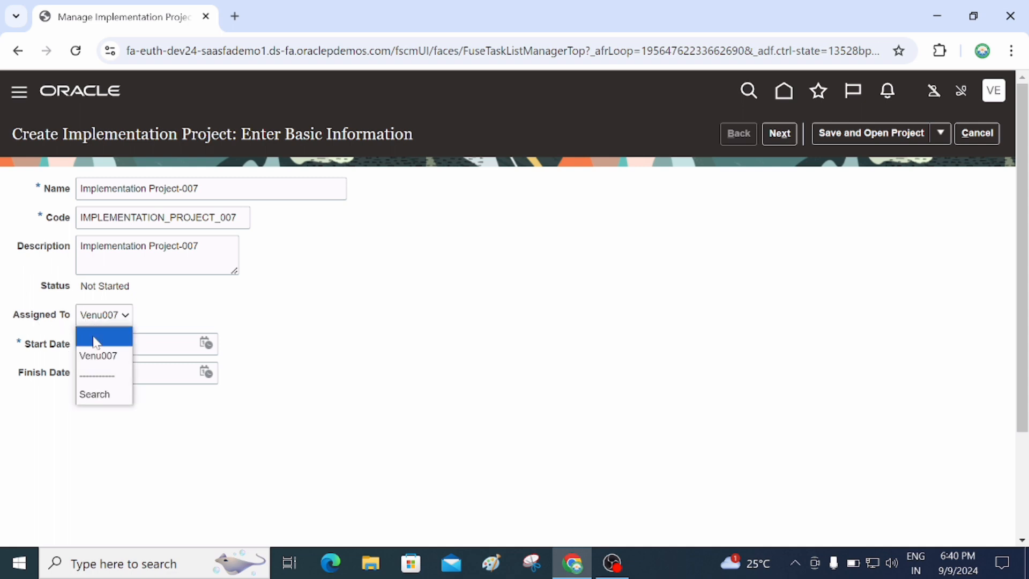
left_click(96, 394)
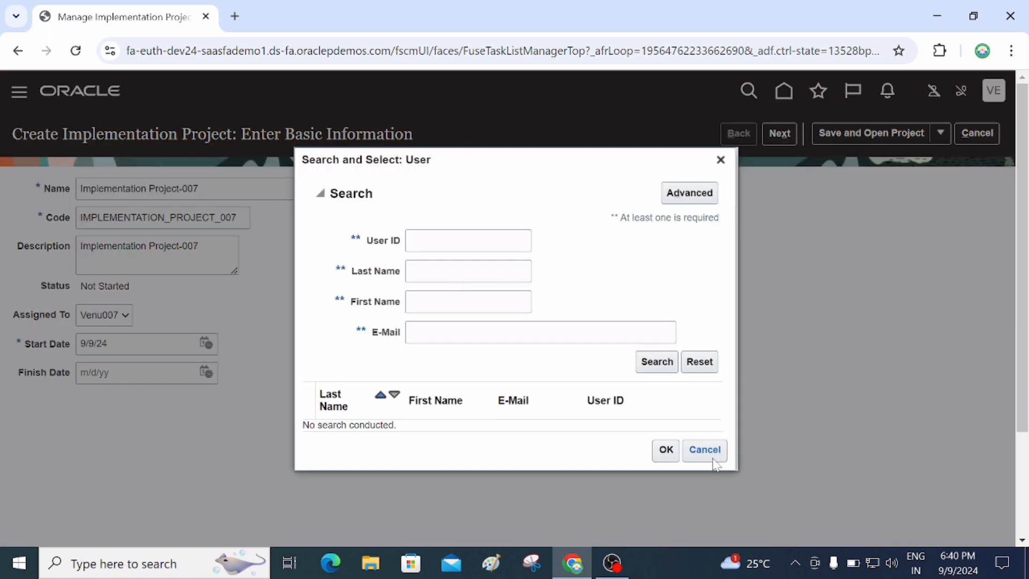
left_click(710, 450)
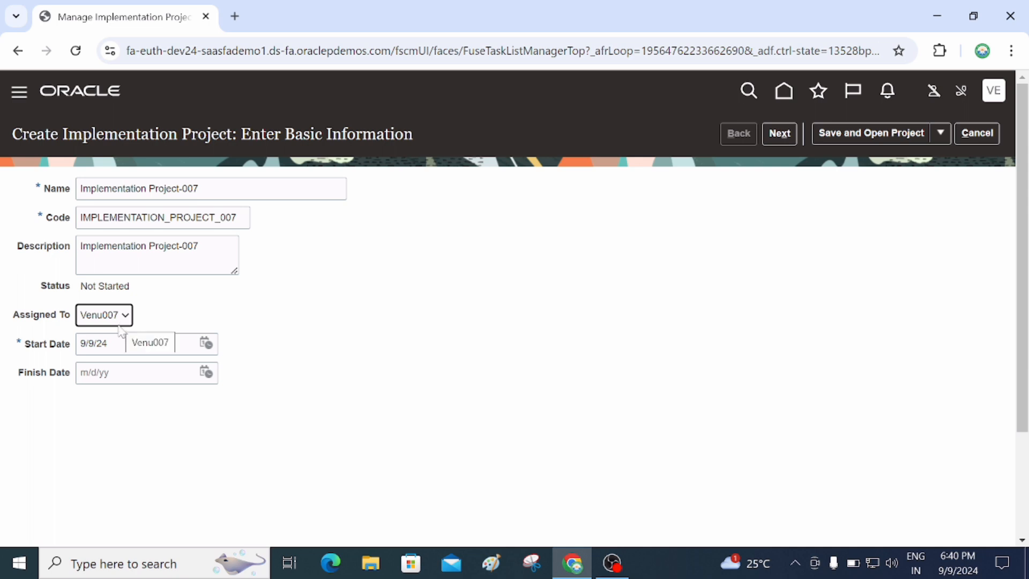
Set the project start date to 1/1/24 via the calendar.
left_click(206, 346)
left_click(269, 373)
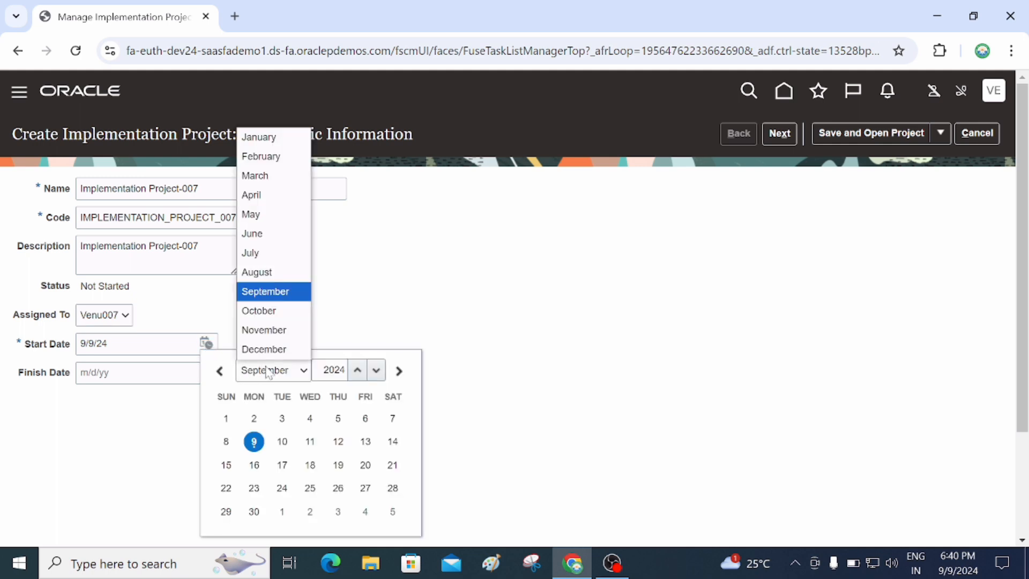
left_click(258, 137)
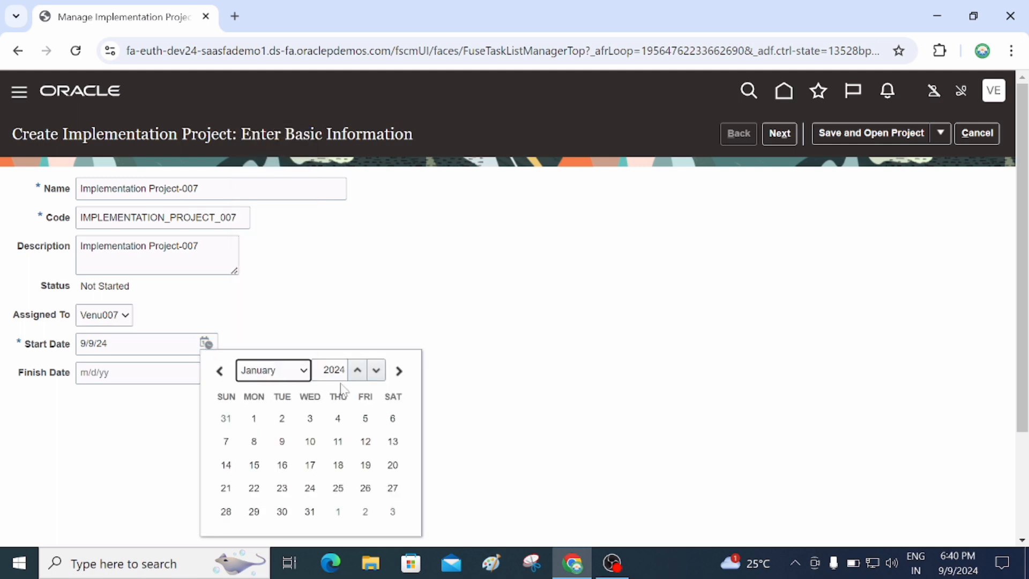
left_click(254, 418)
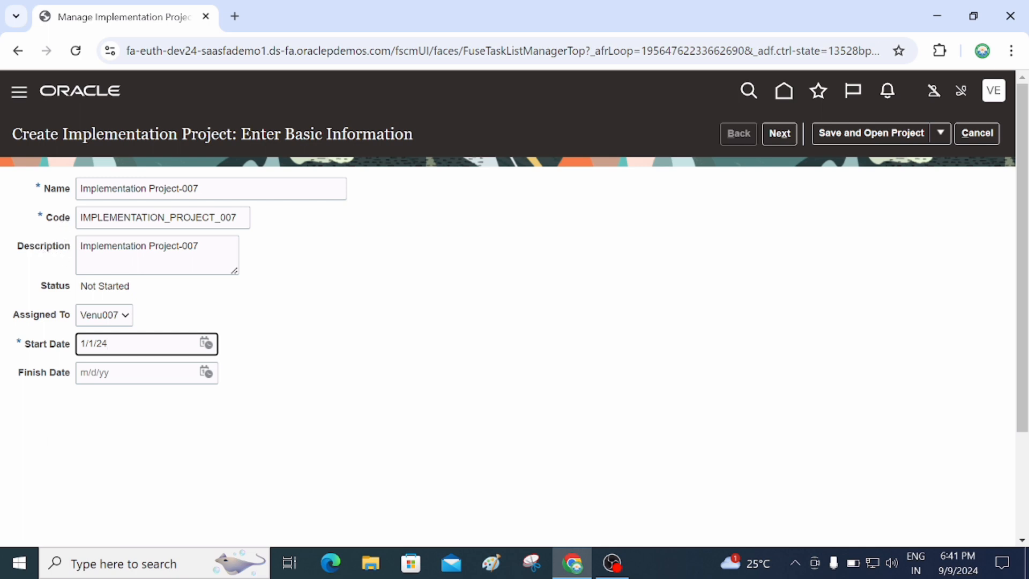
left_click_drag(80, 286, 136, 289)
left_click(60, 300)
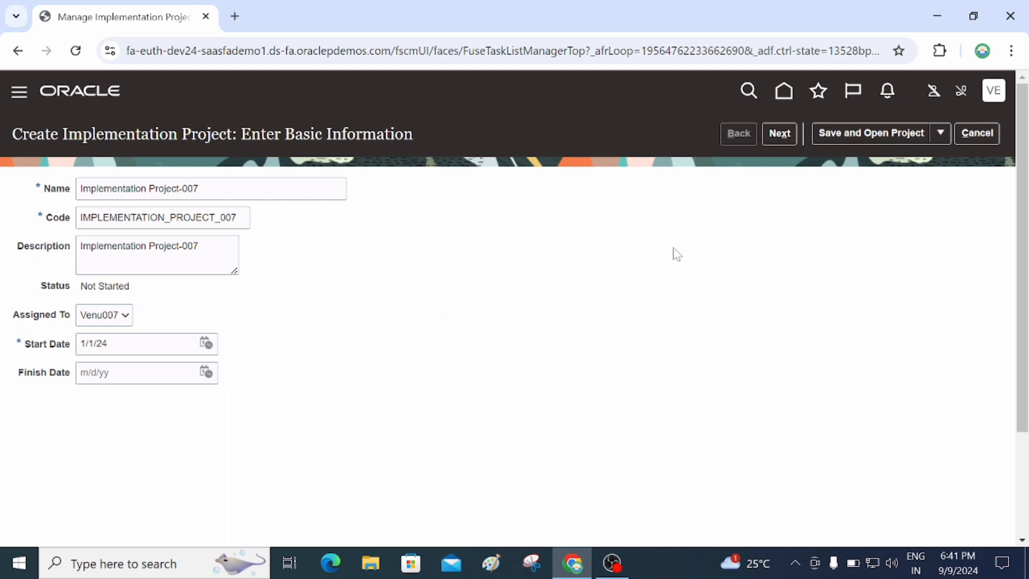
Go to offering selection and include Financials, Supplier Invoice Processing, Expenses and Customer Invoice Processing.
left_click(776, 134)
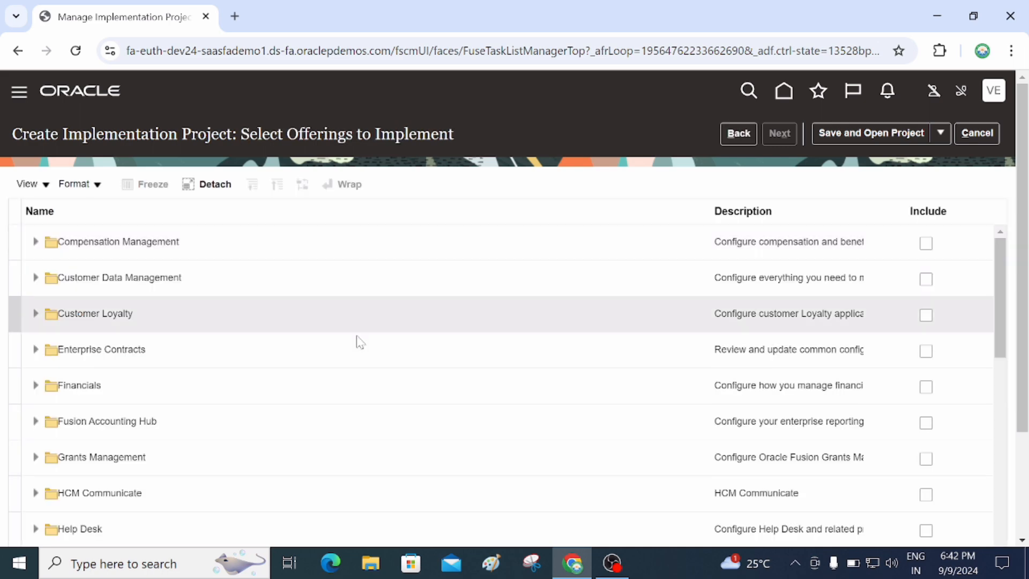
scroll(338, 337, "down", 10)
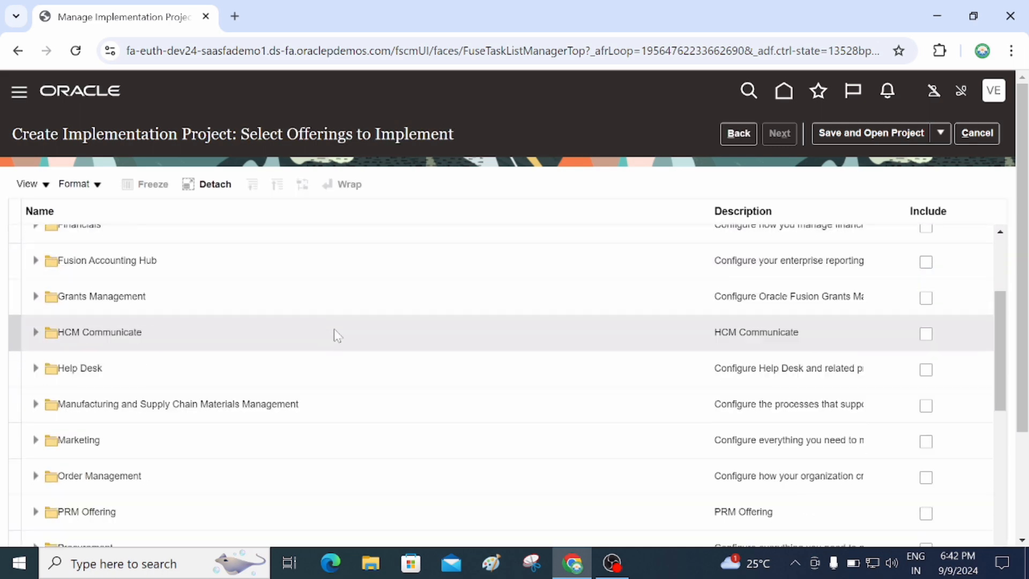
scroll(339, 336, "up", 10)
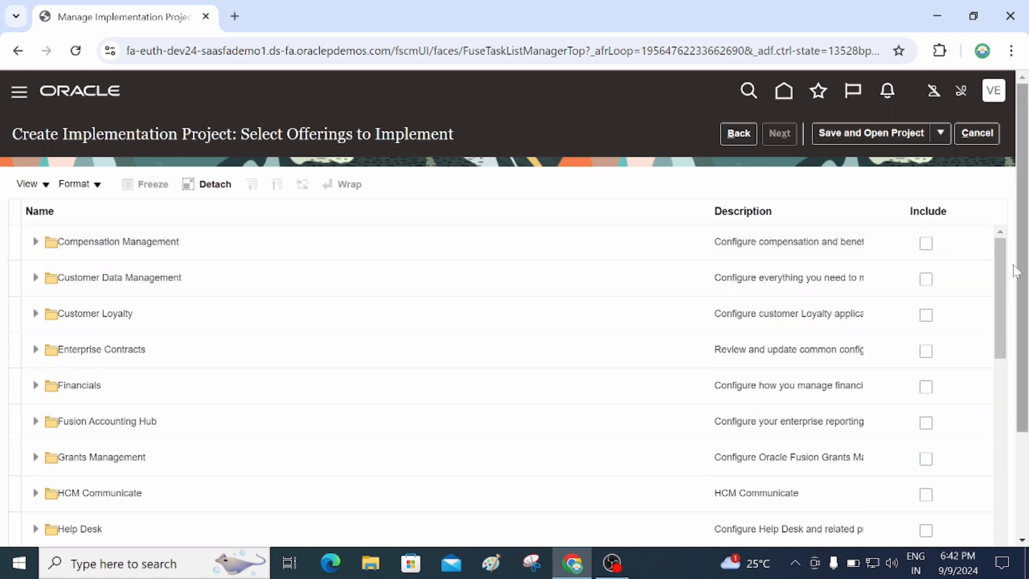
scroll(1024, 323, "down", 1)
scroll(1024, 323, "down", 1)
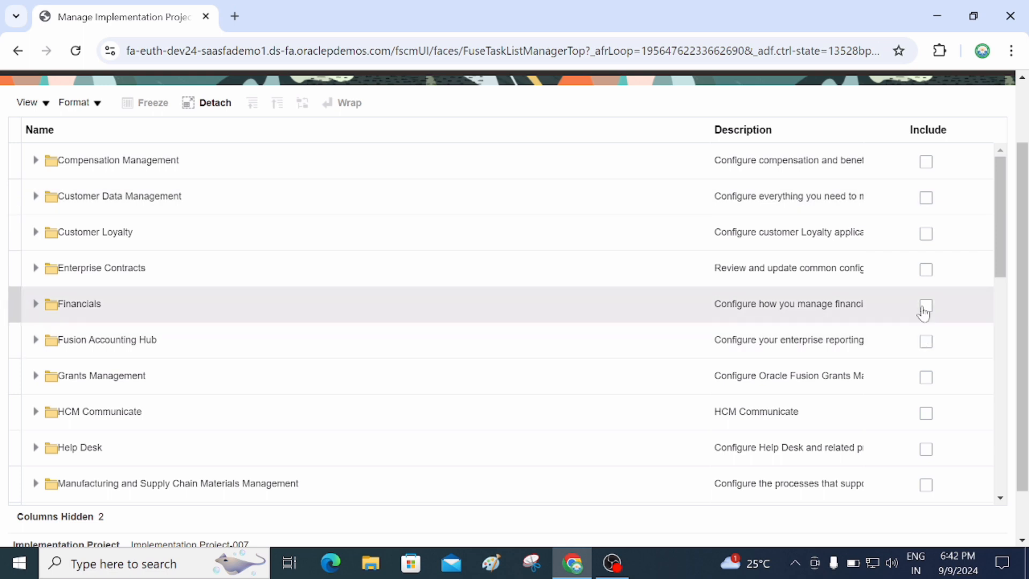
left_click(925, 306)
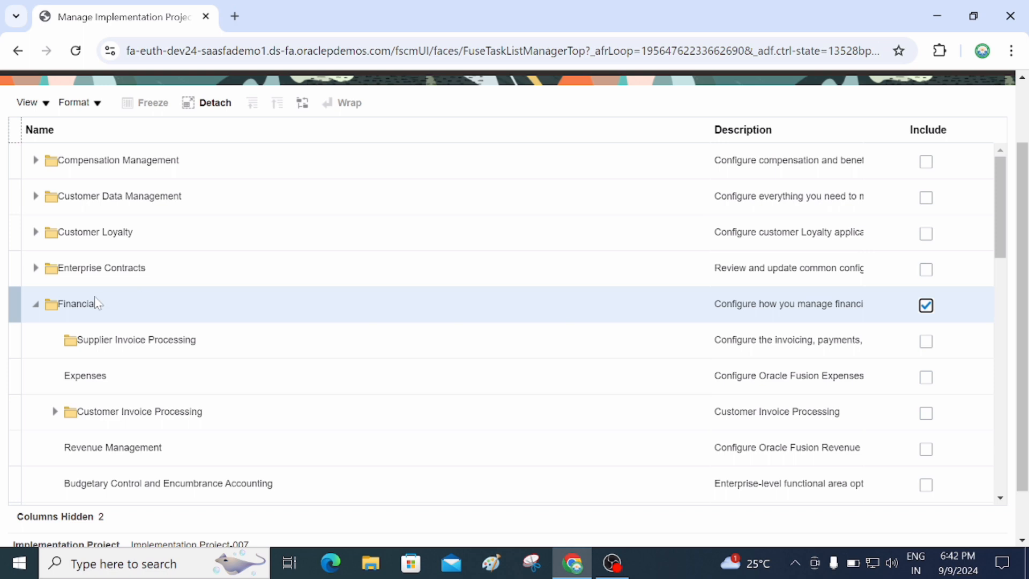
left_click(926, 342)
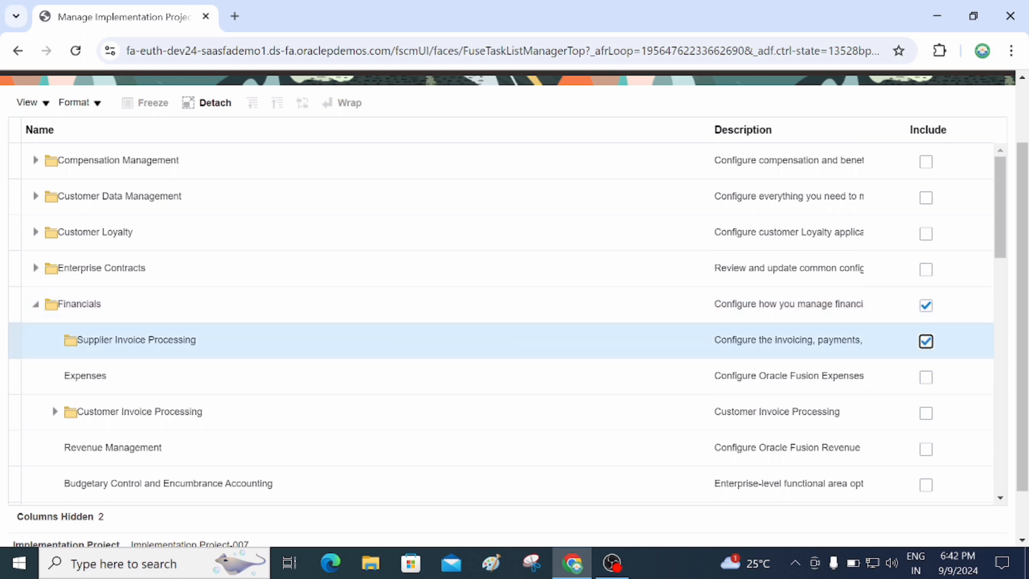
left_click(921, 379)
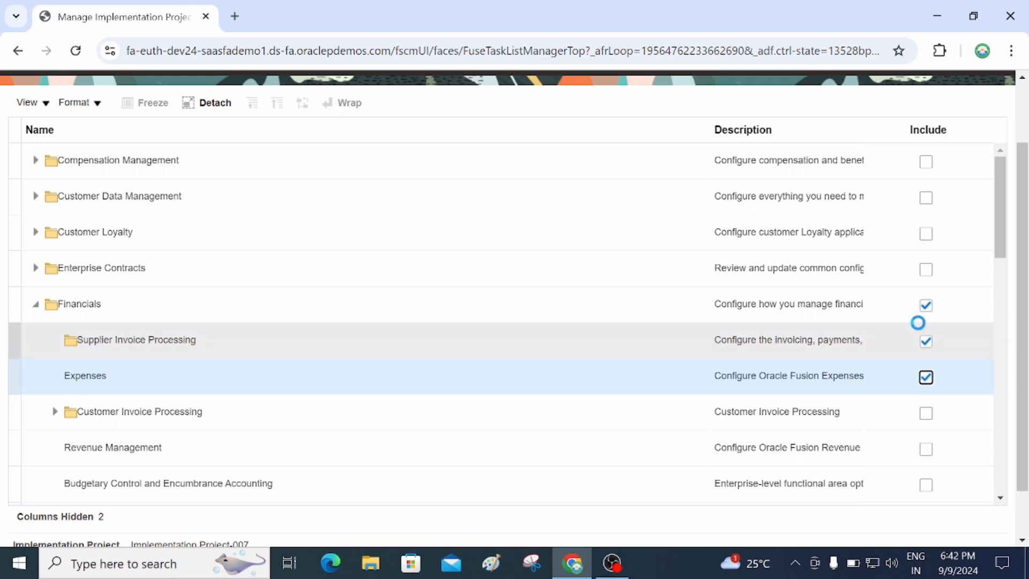
left_click(924, 413)
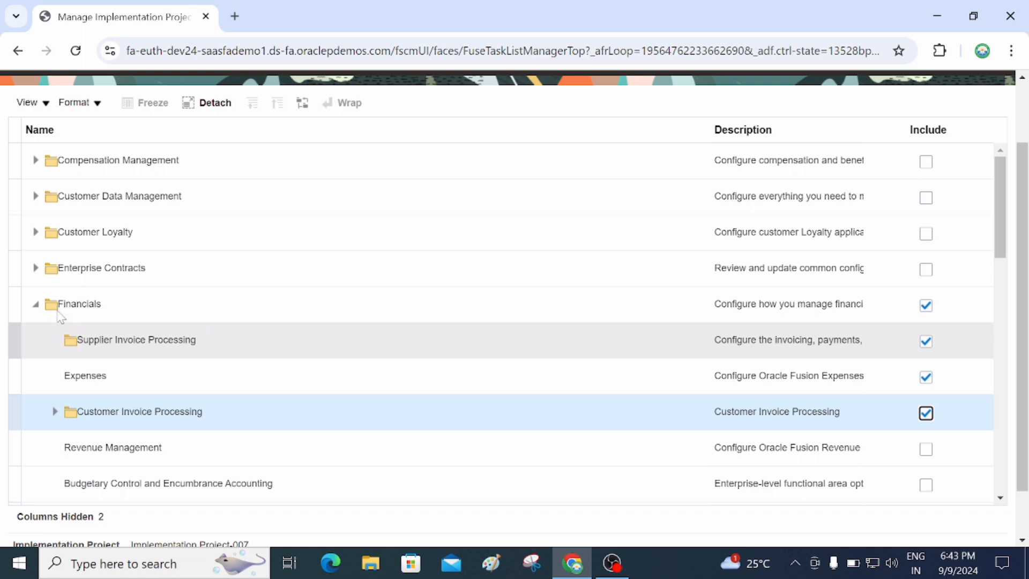
Include Collections, Revenue Management, and Budgetary Control and Encumbrance Accounting.
left_click(1021, 540)
left_click(1021, 541)
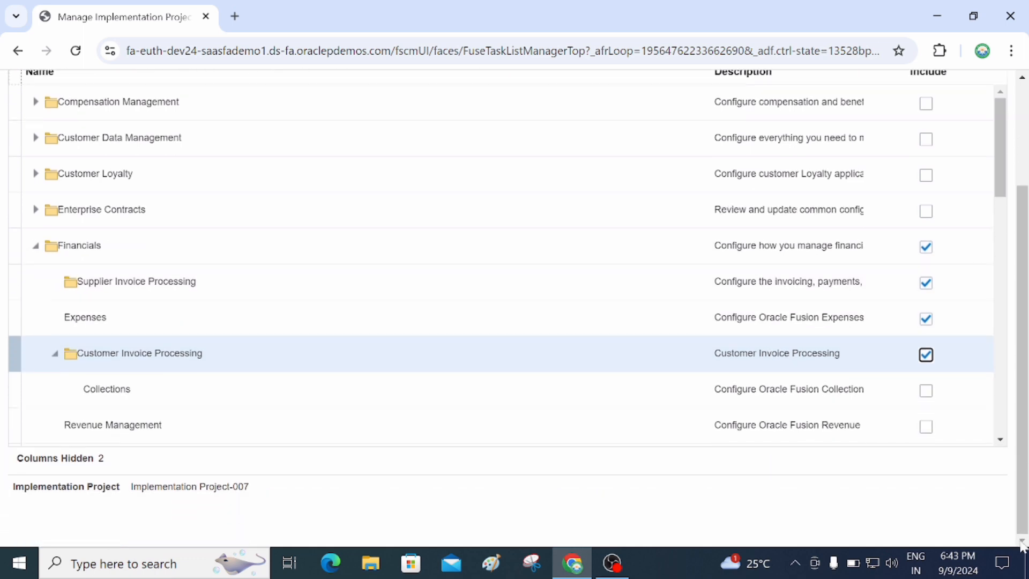
left_click(926, 390)
left_click(999, 439)
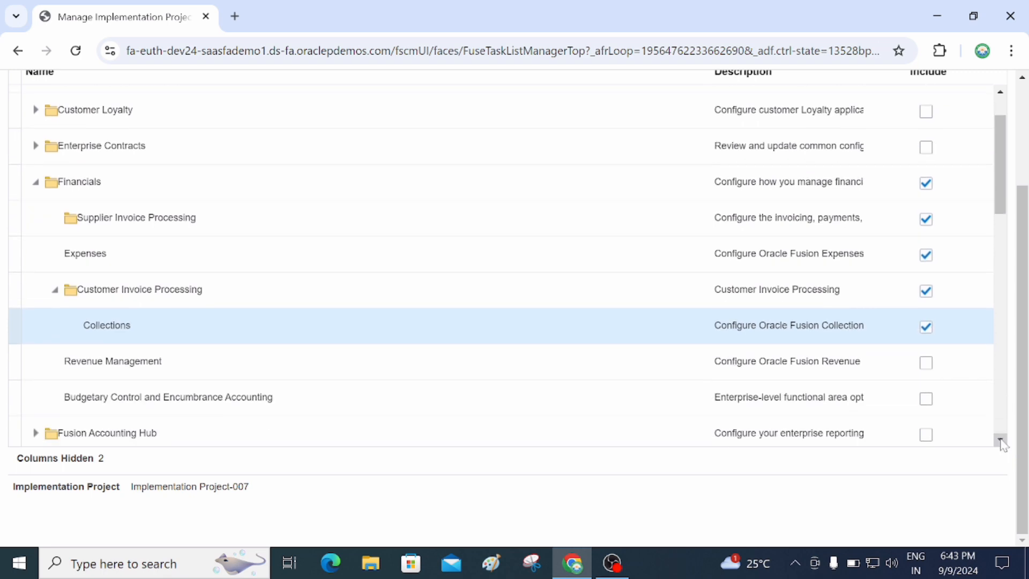
left_click(1000, 439)
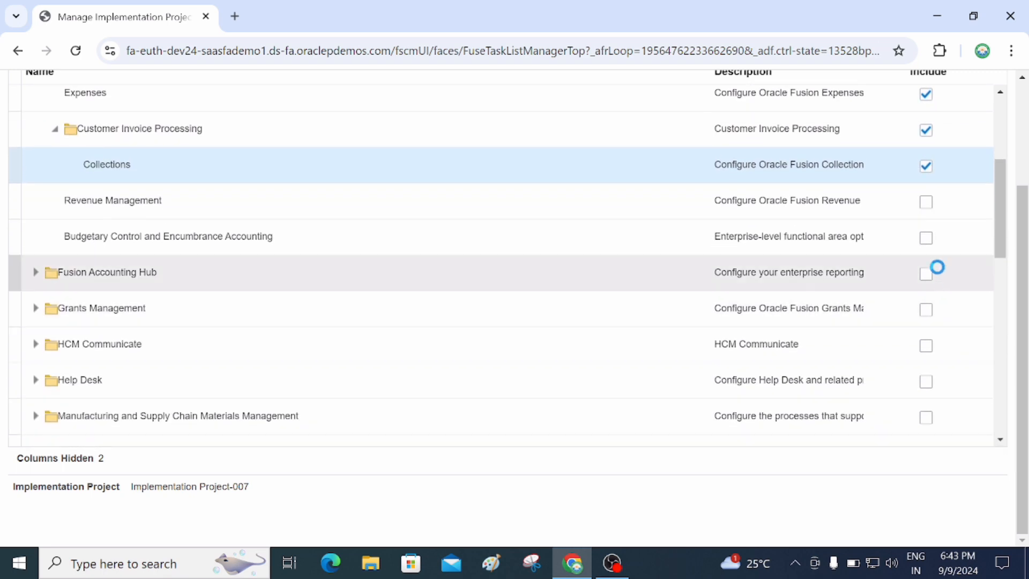
left_click(933, 209)
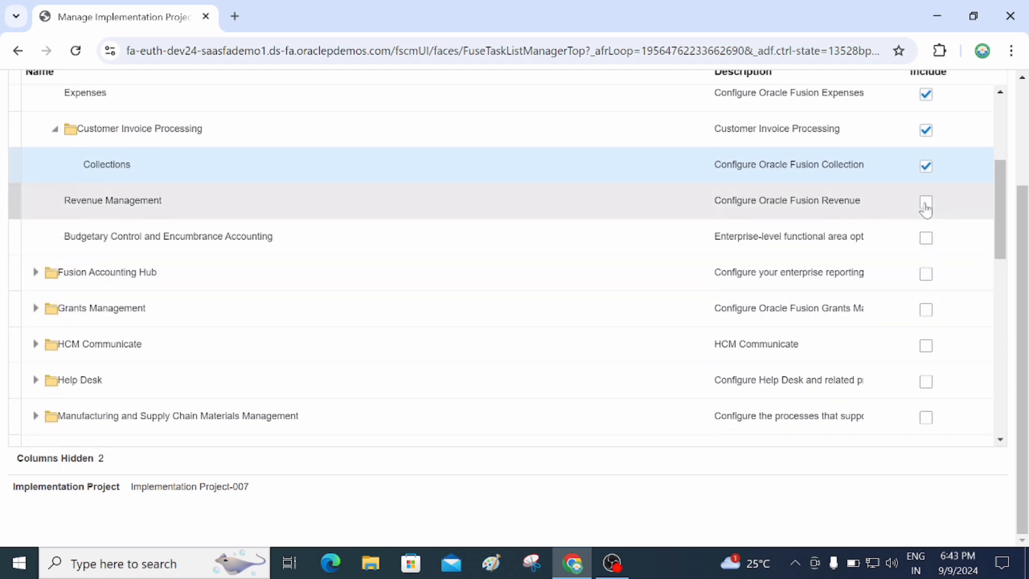
left_click(928, 241)
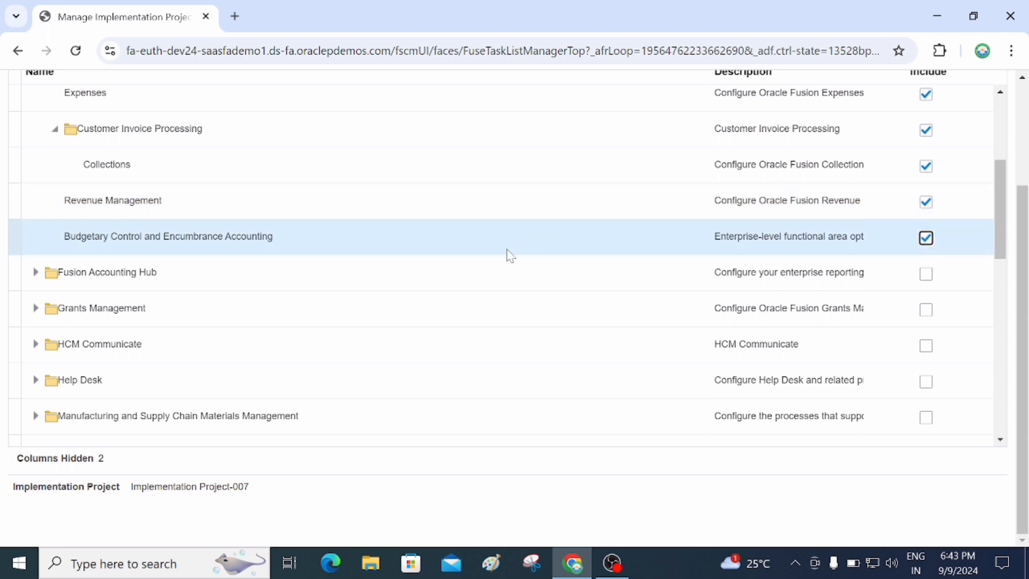
scroll(509, 256, "up", 1)
scroll(509, 255, "up", 1)
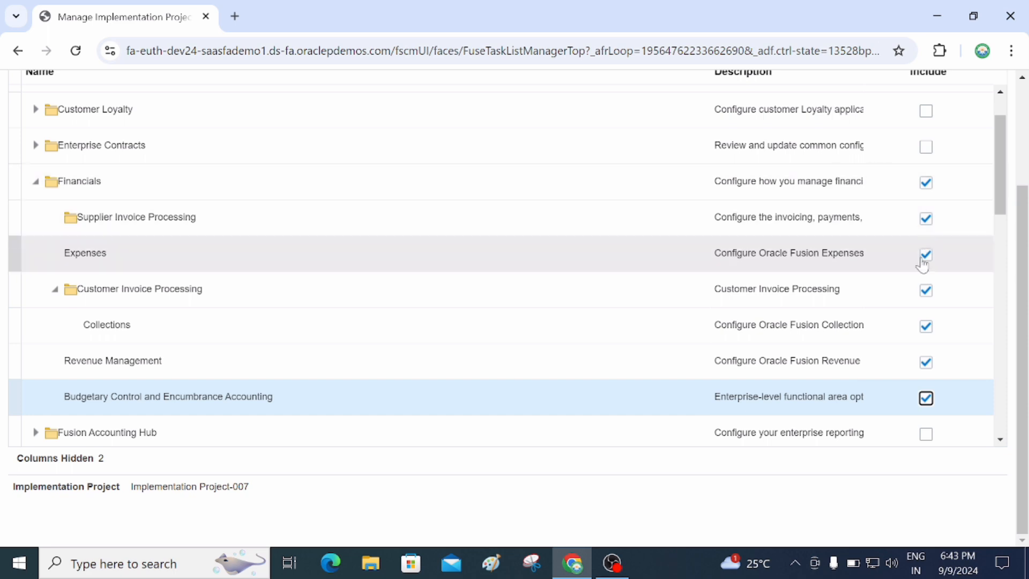
scroll(924, 262, "down", 1)
left_click(925, 318)
scroll(485, 328, "up", 1)
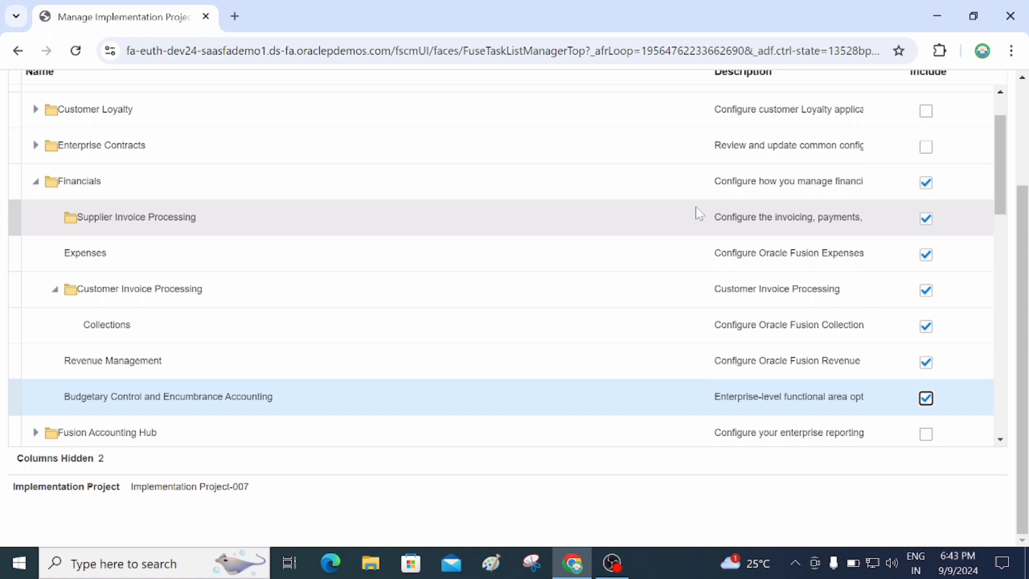
scroll(703, 215, "down", 2)
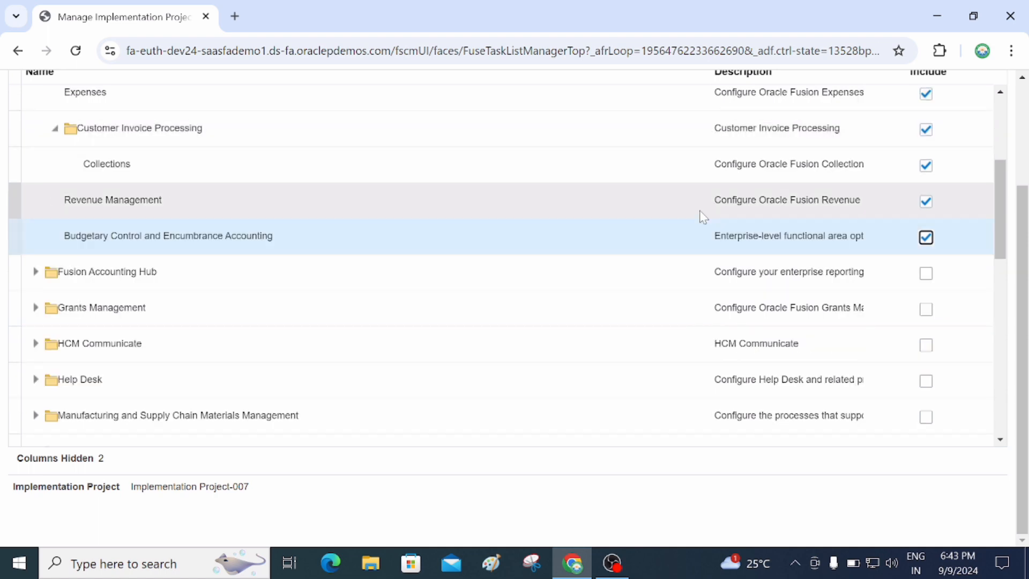
scroll(558, 229, "down", 2)
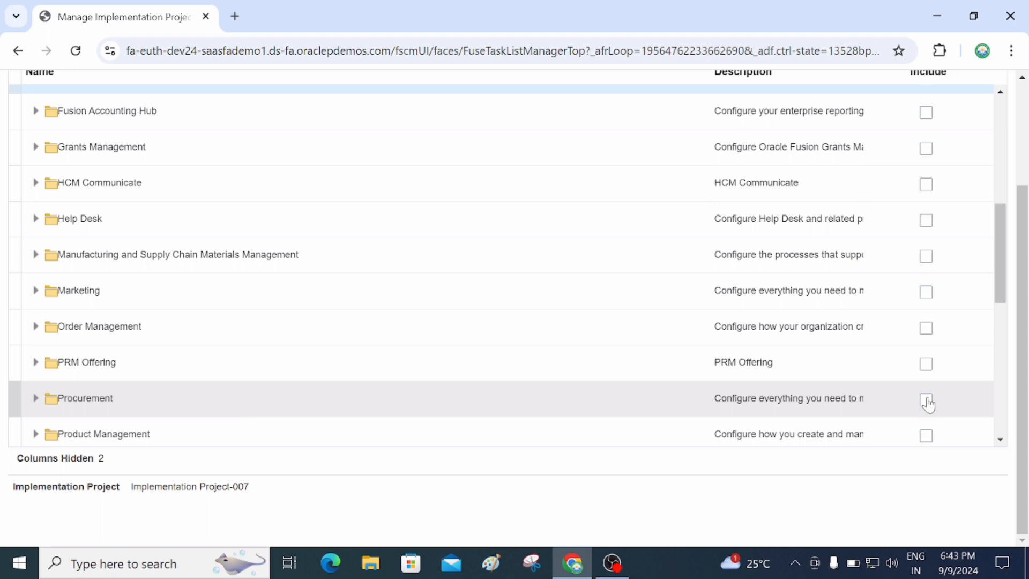
Include Procurement with Purchasing, Self Service Procurement, Supplier Invoice Processing, Supplier Incentives and Supplier Portal.
left_click(926, 400)
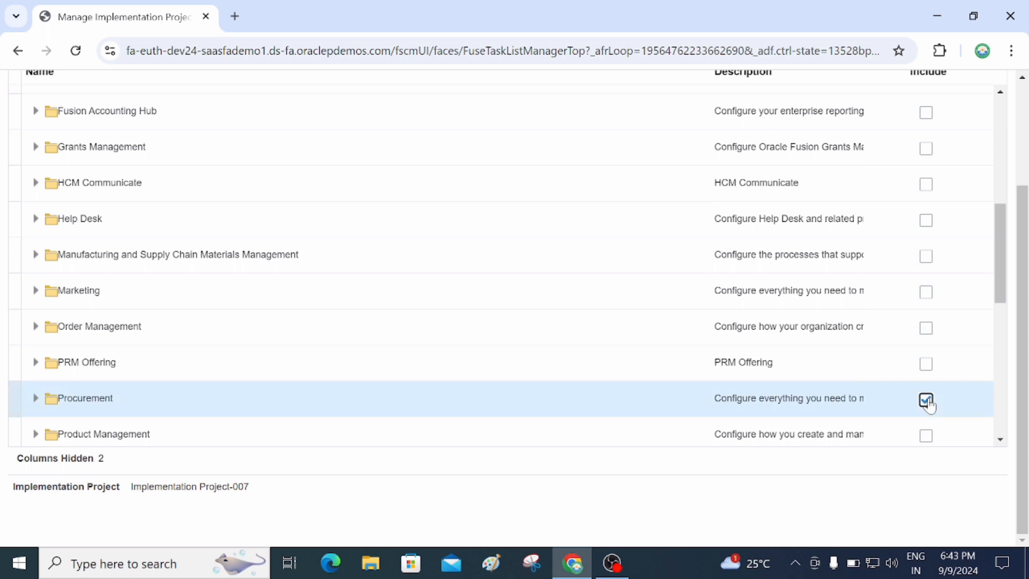
scroll(762, 317, "down", 1)
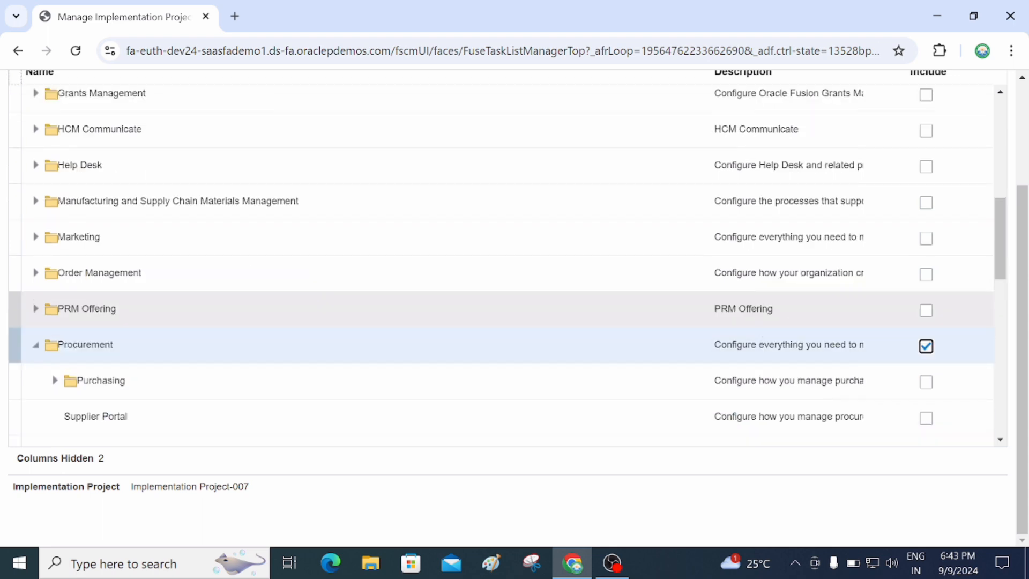
left_click(926, 382)
scroll(317, 323, "down", 1)
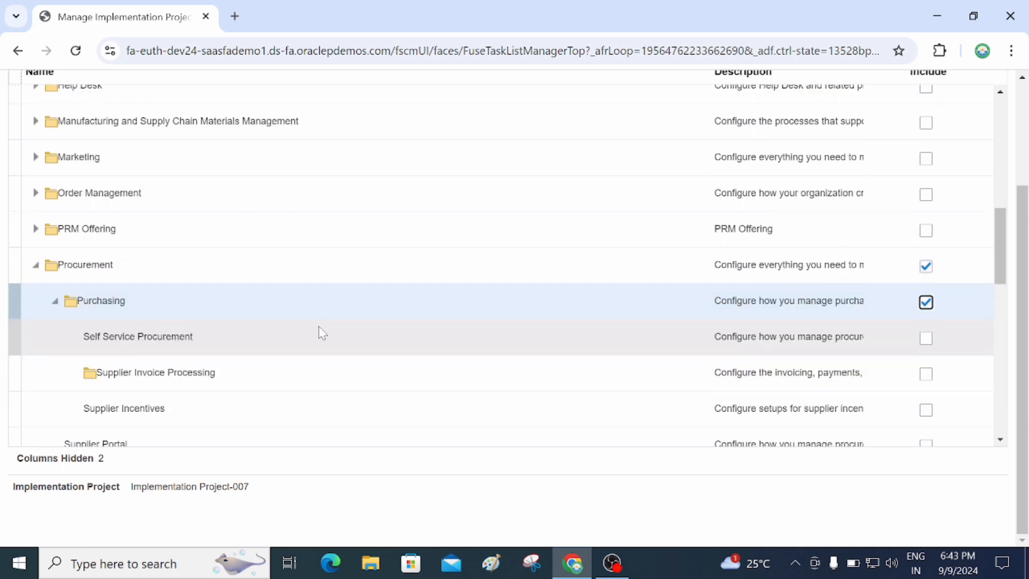
left_click(926, 338)
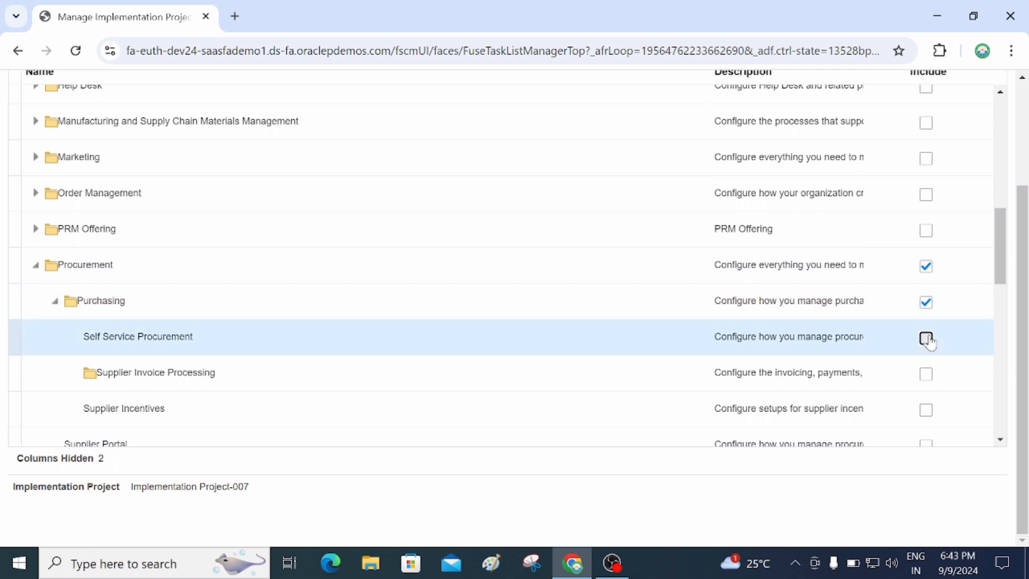
left_click(927, 374)
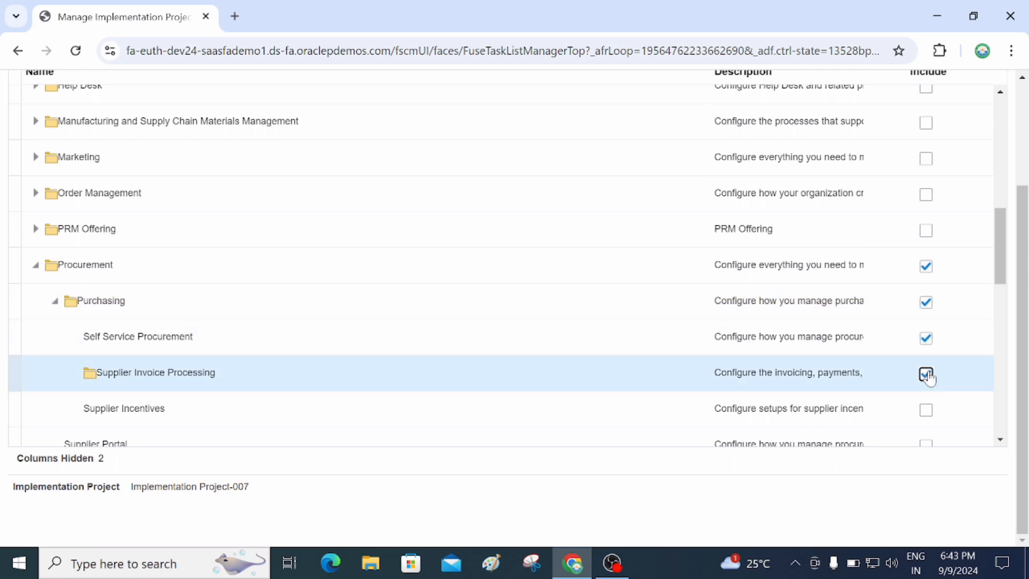
scroll(927, 375, "down", 1)
left_click(927, 332)
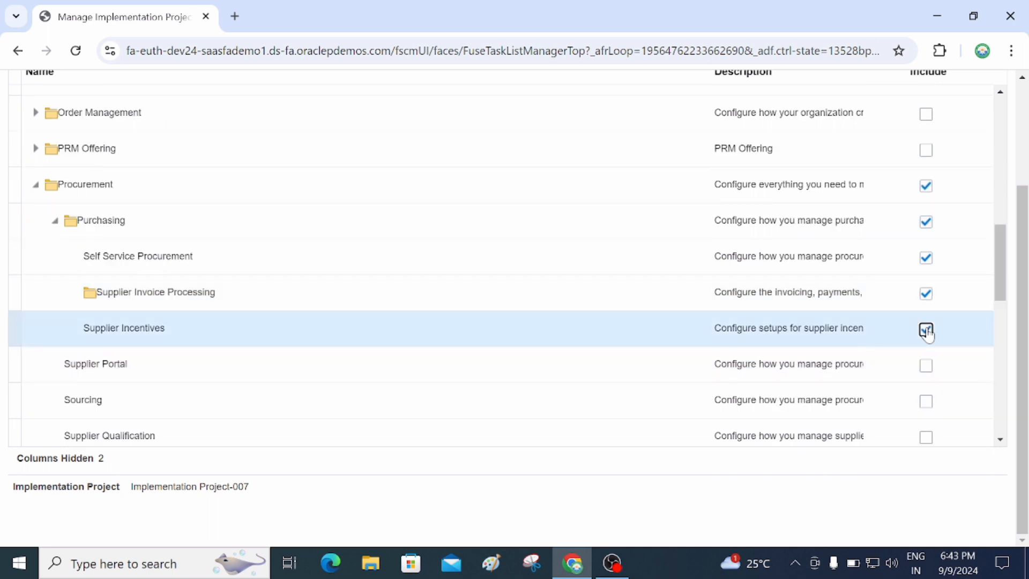
left_click(927, 366)
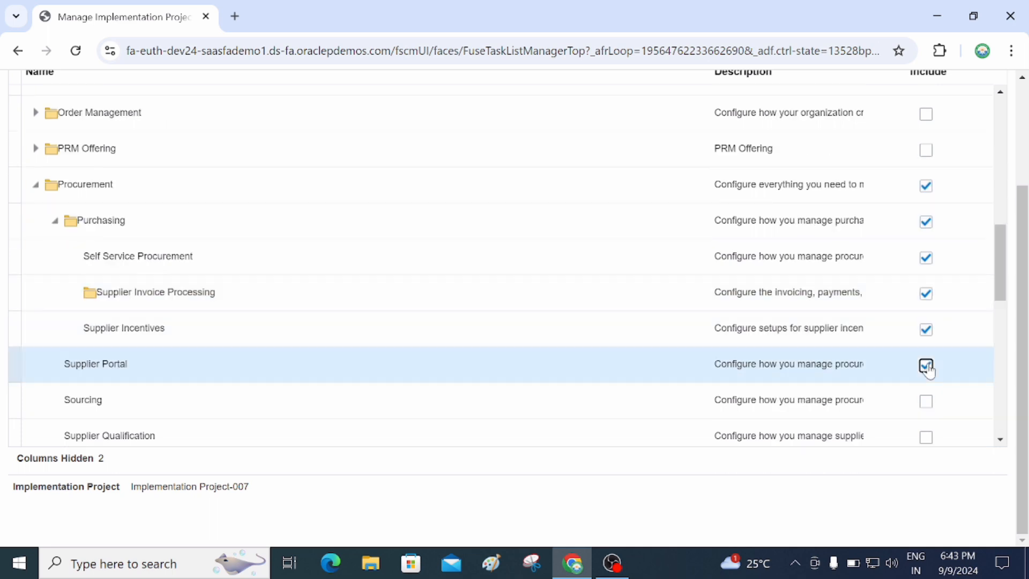
Include Sourcing, Supplier Qualification, Procurement Contracts, Spend Classification and all Procurement BI Analytics options.
scroll(927, 368, "down", 1)
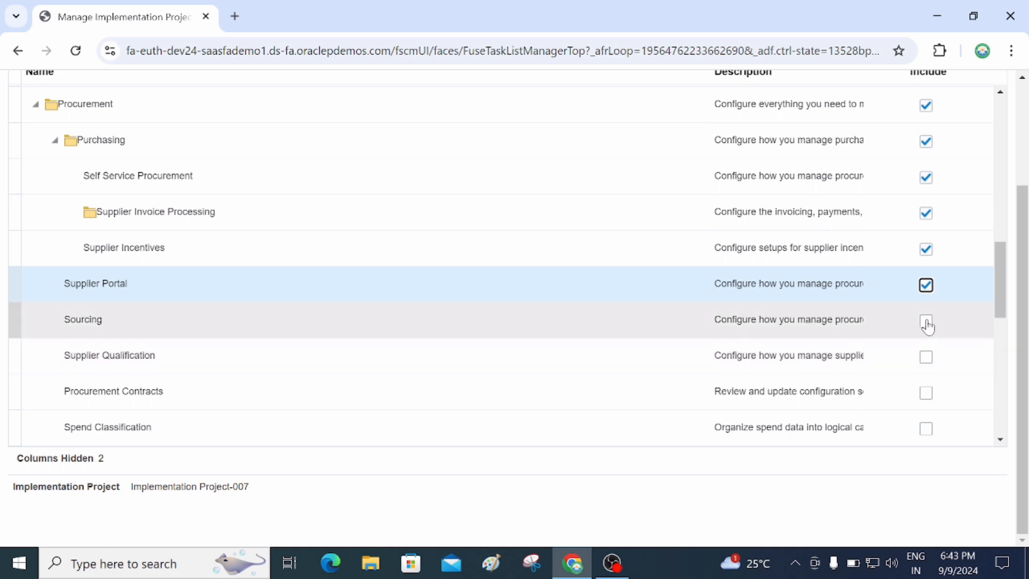
left_click(926, 321)
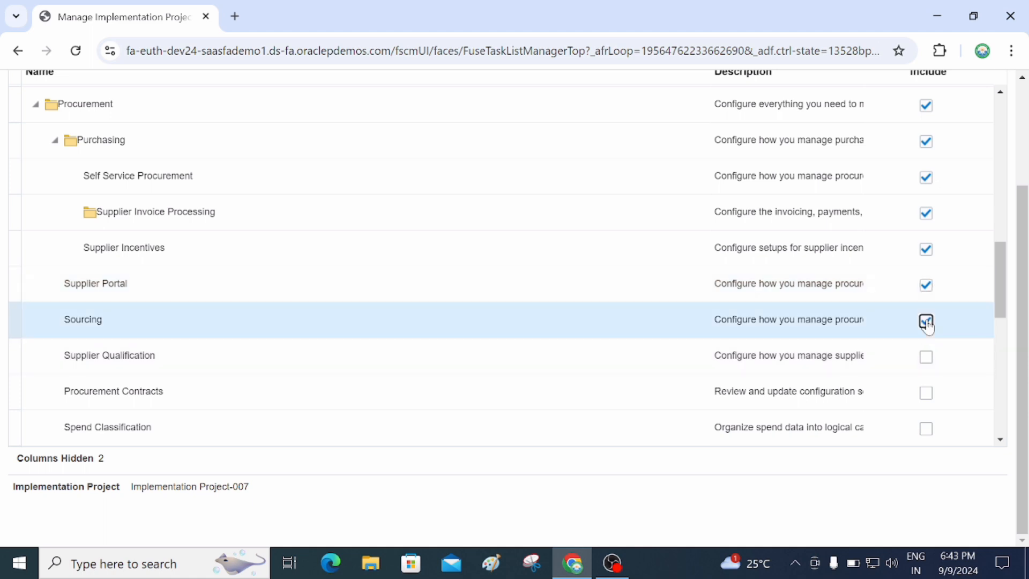
left_click(926, 358)
scroll(926, 360, "down", 1)
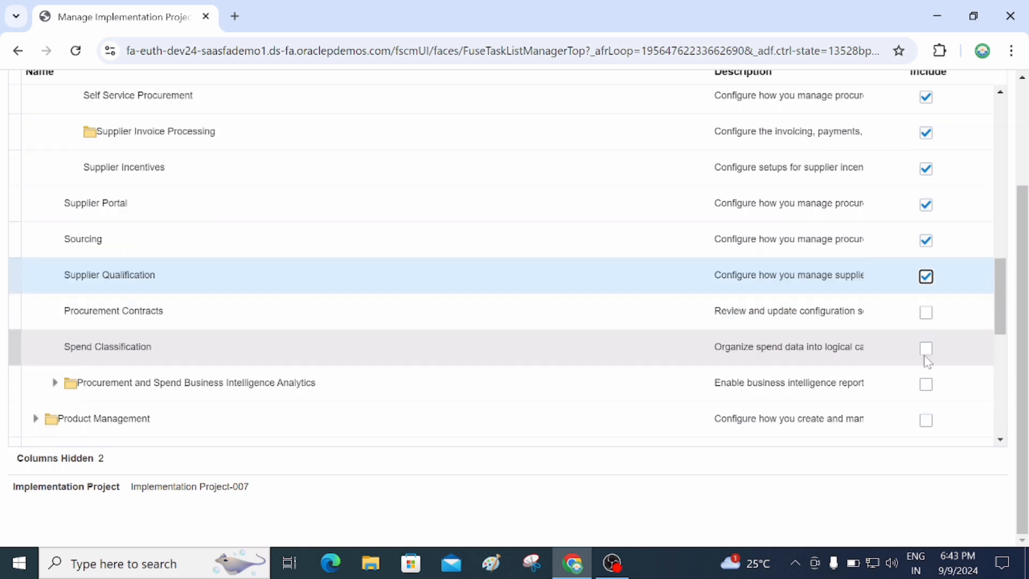
left_click(926, 313)
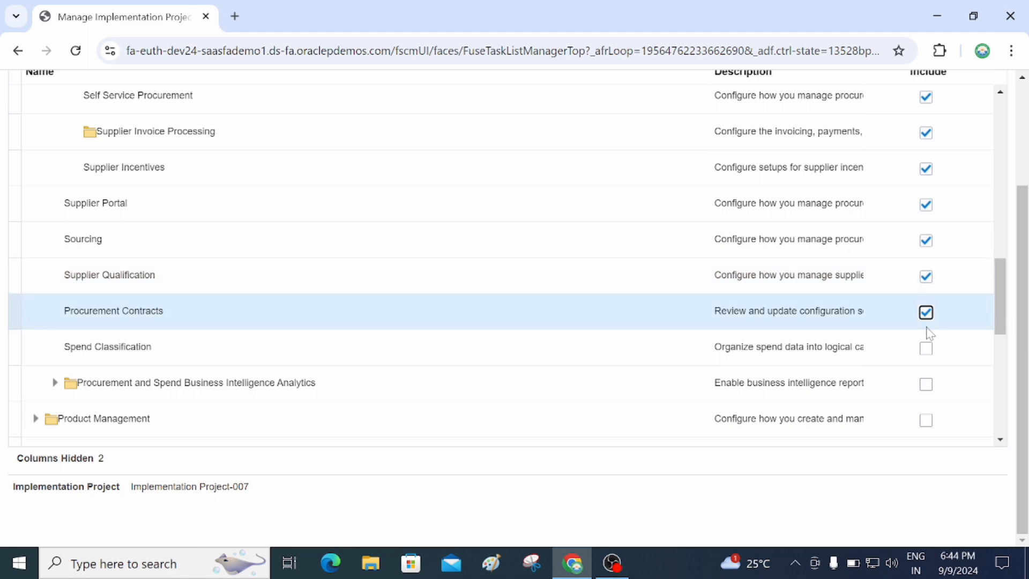
left_click(927, 348)
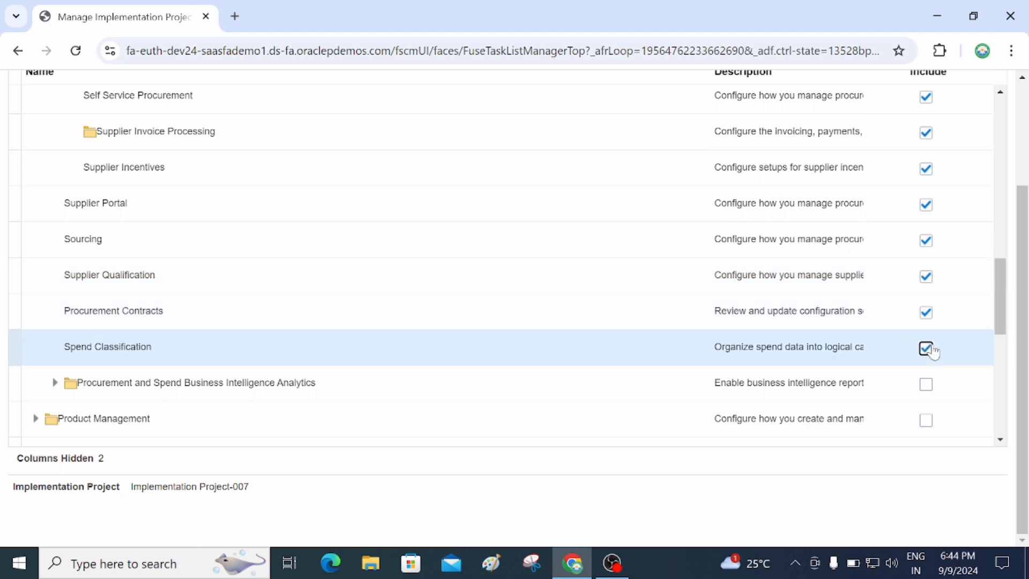
scroll(930, 345, "down", 1)
left_click(928, 306)
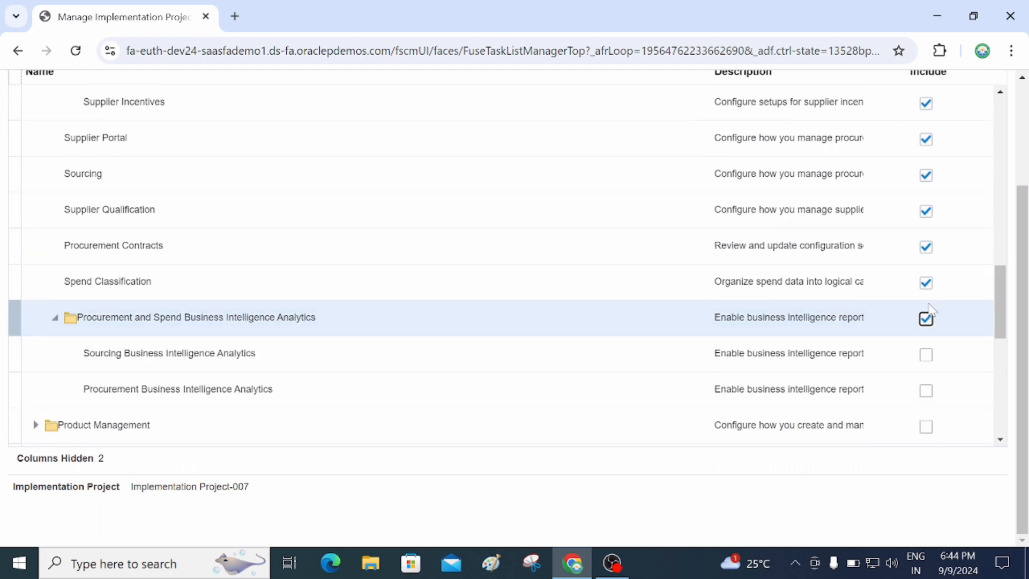
left_click(926, 354)
left_click(927, 391)
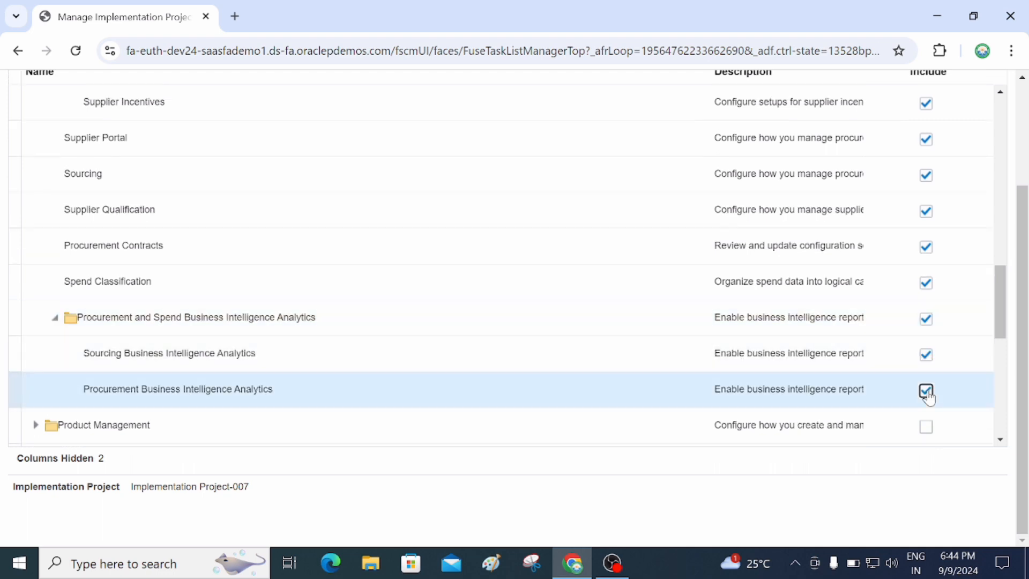
scroll(818, 317, "down", 1)
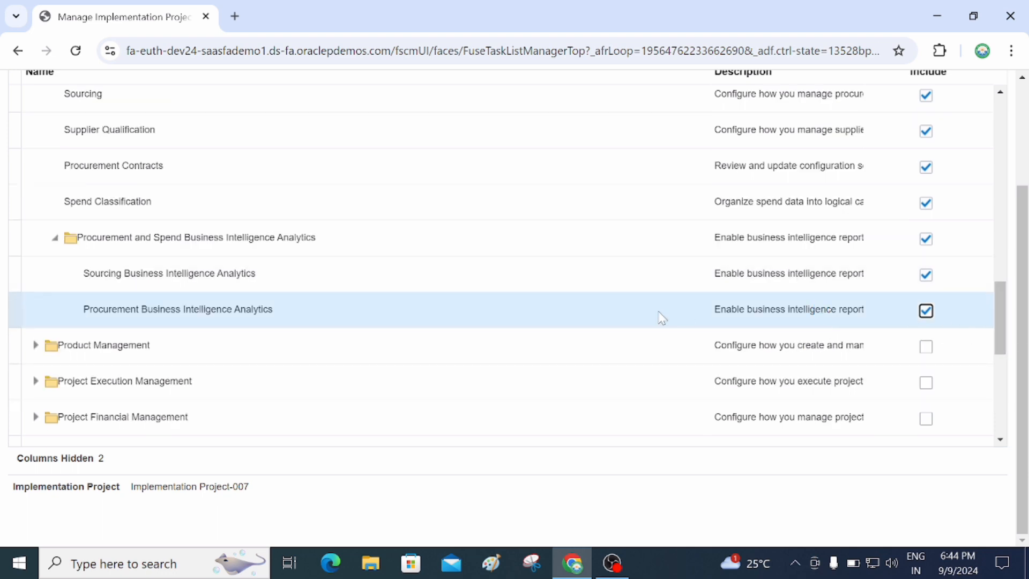
scroll(948, 312, "up", 1)
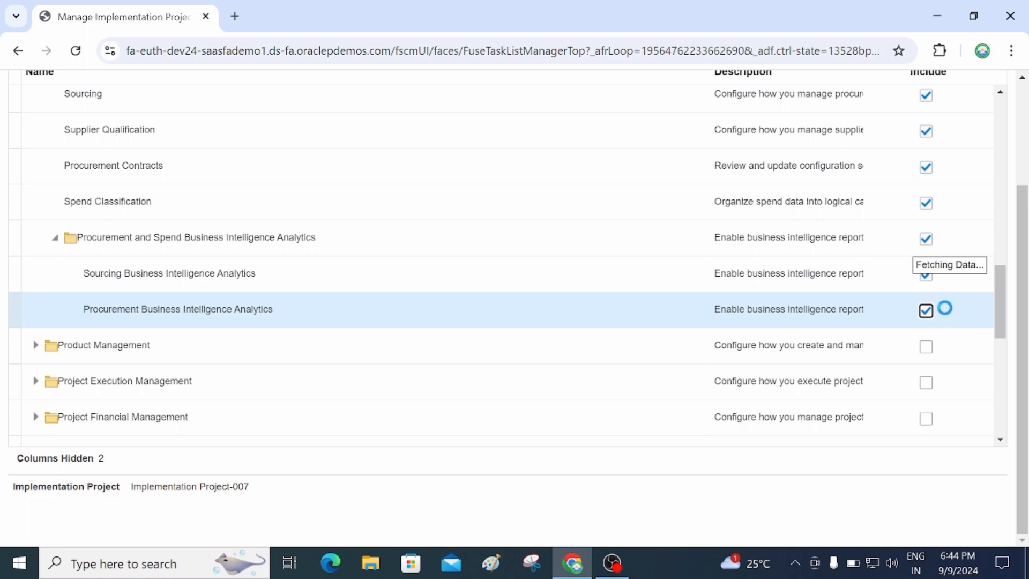
scroll(946, 279, "up", 3)
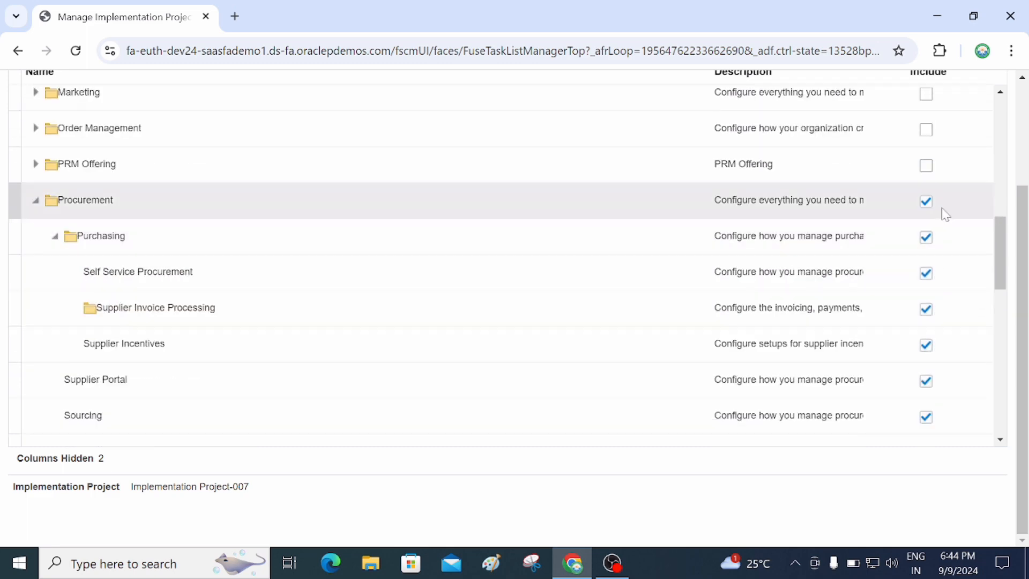
scroll(946, 214, "up", 3)
scroll(945, 213, "up", 3)
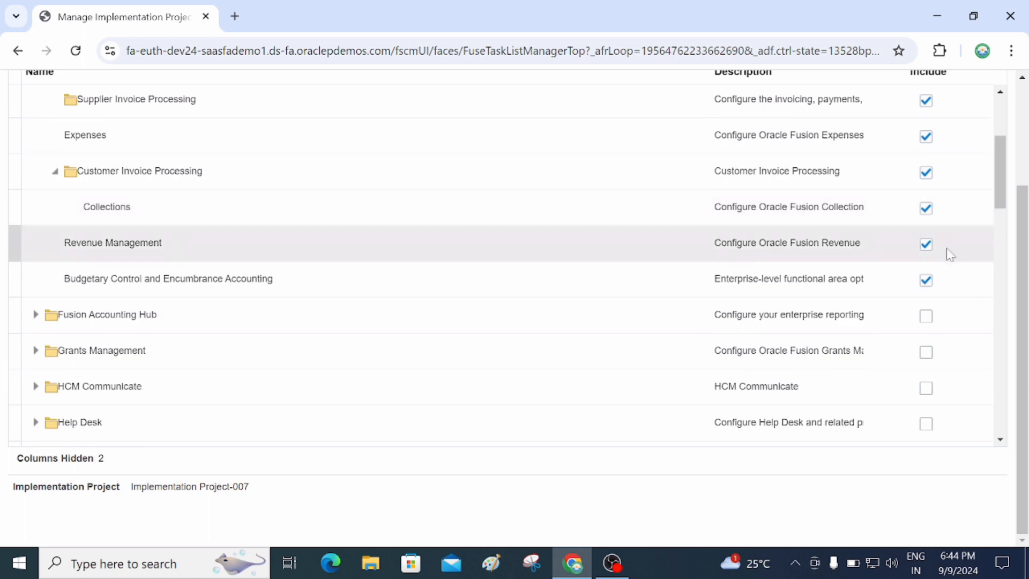
scroll(949, 277, "up", 2)
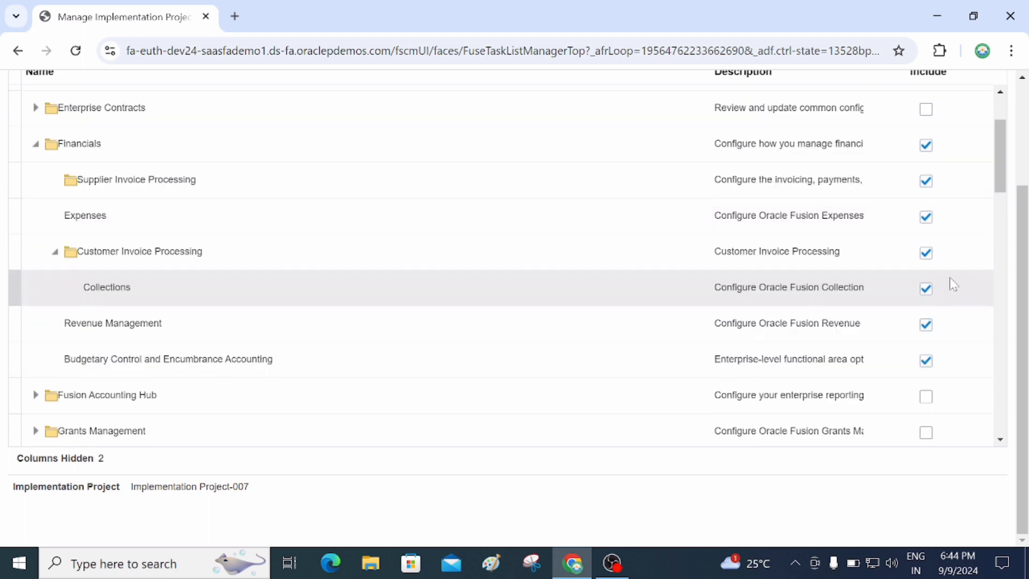
scroll(952, 284, "up", 2)
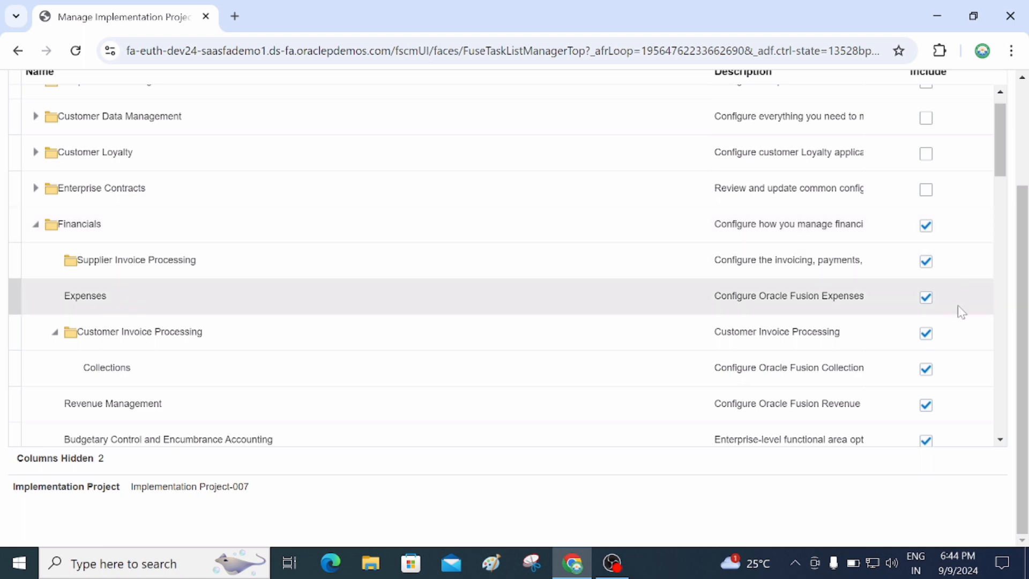
scroll(959, 311, "down", 2)
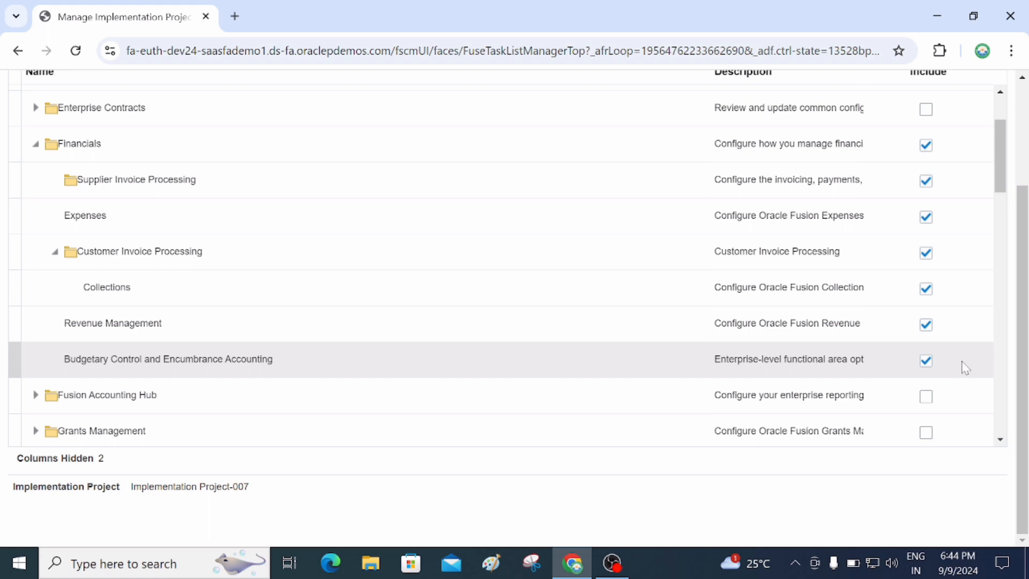
scroll(965, 368, "up", 3)
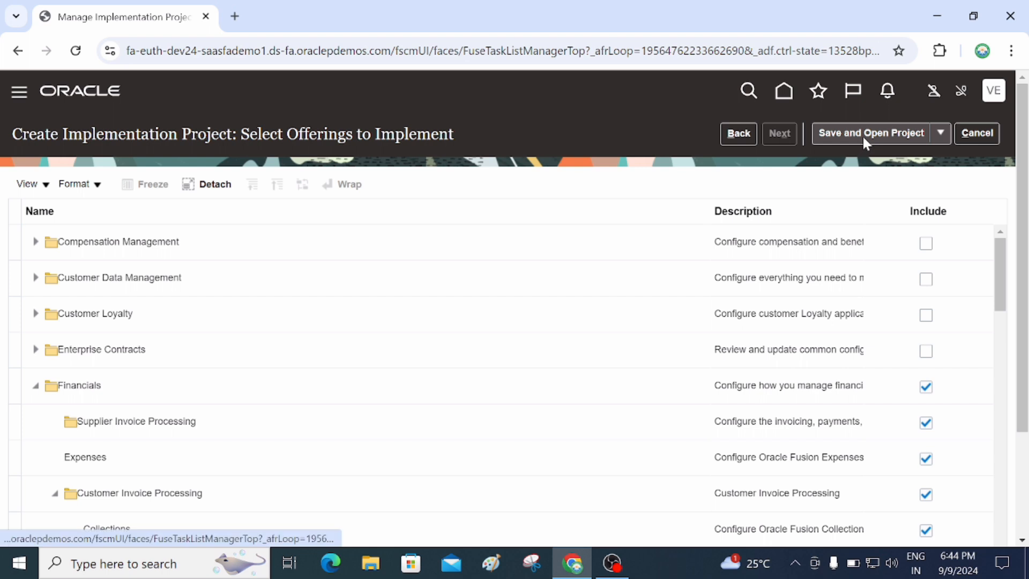
Save and open Implementation Project-007, then review its Financials and Procurement task lists.
left_click(864, 135)
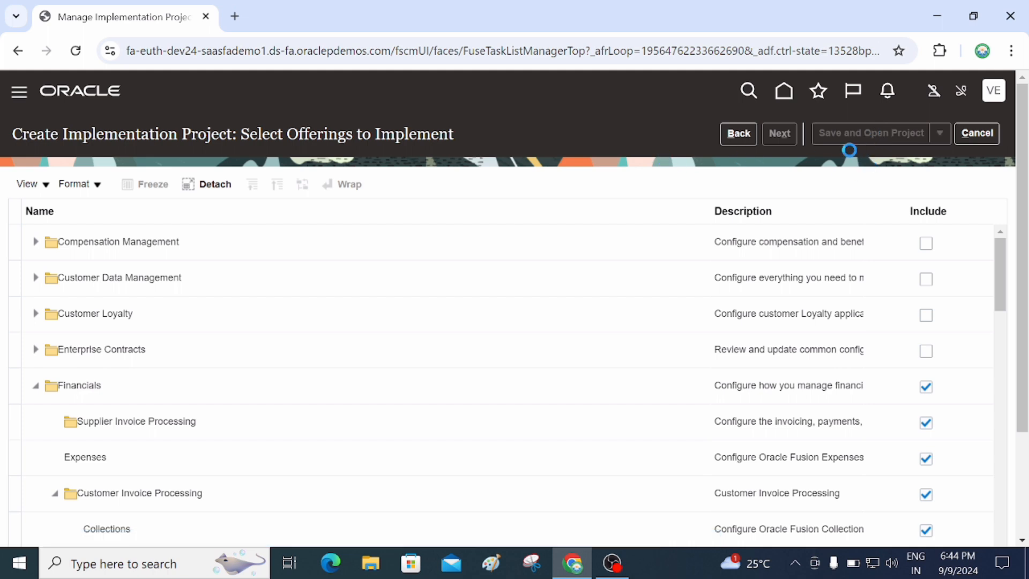
scroll(633, 381, "down", 3)
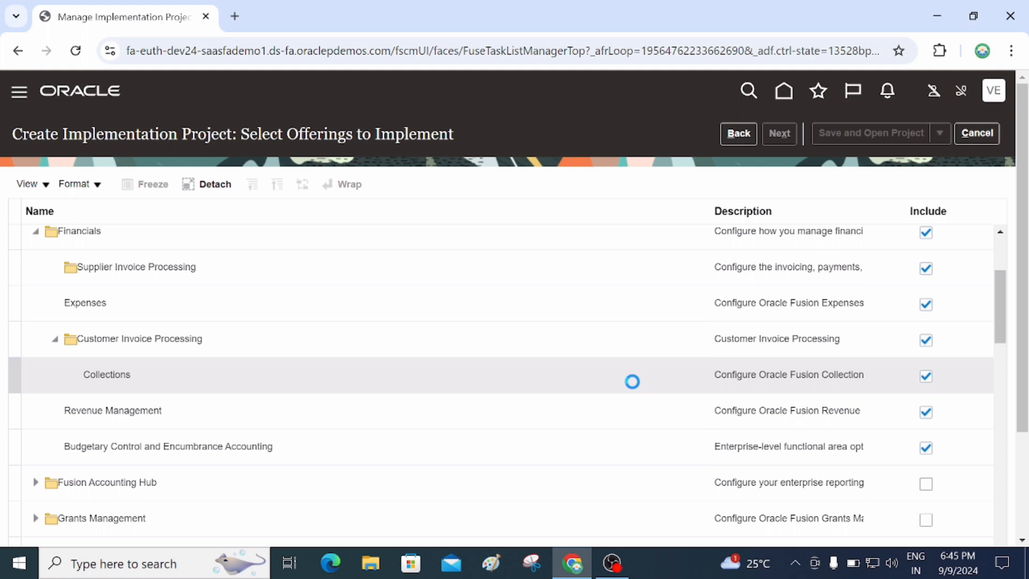
scroll(632, 382, "up", 2)
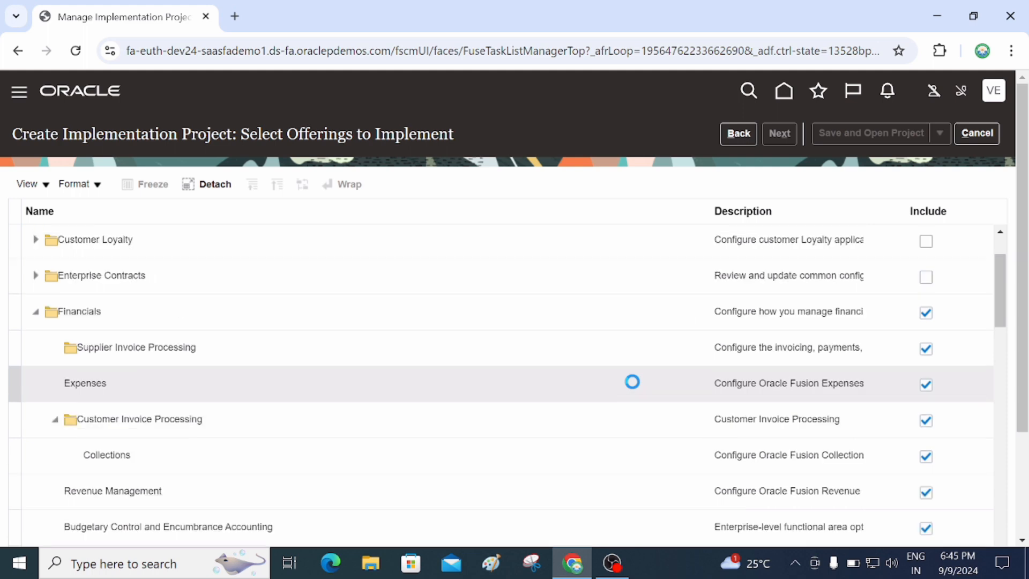
scroll(632, 381, "up", 2)
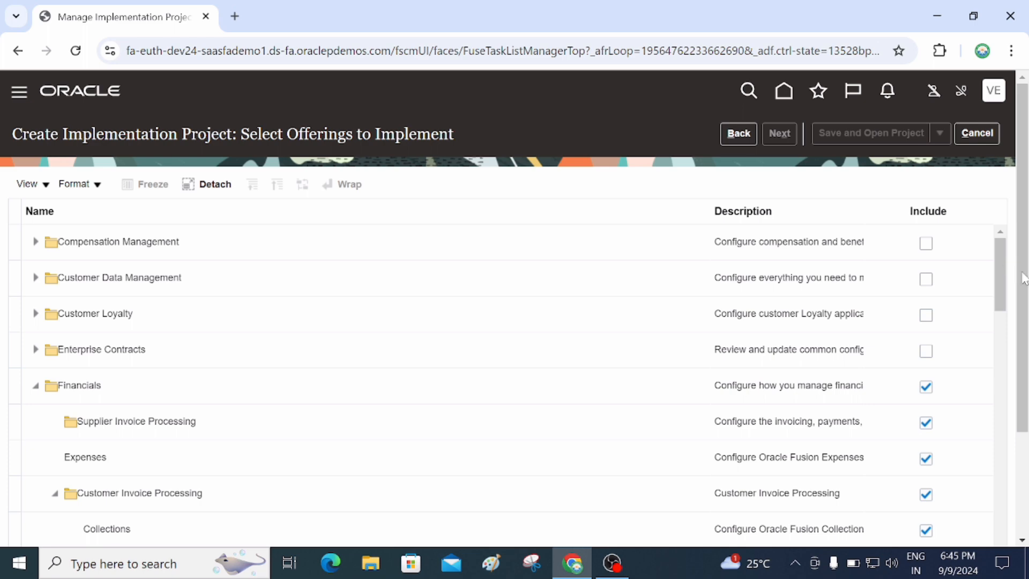
left_click_drag(1024, 278, 1020, 349)
left_click_drag(998, 179, 1003, 208)
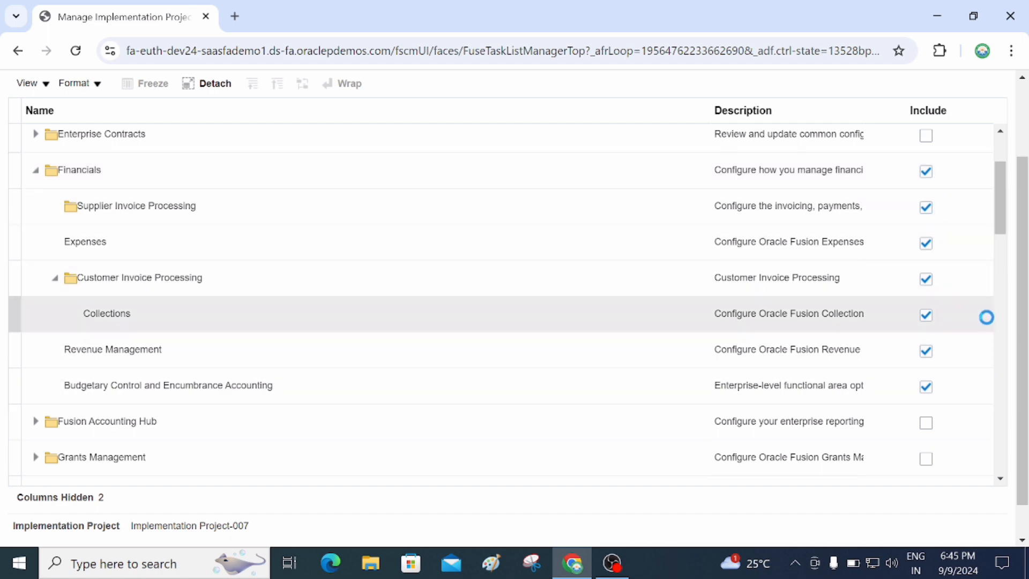
scroll(981, 322, "up", 5)
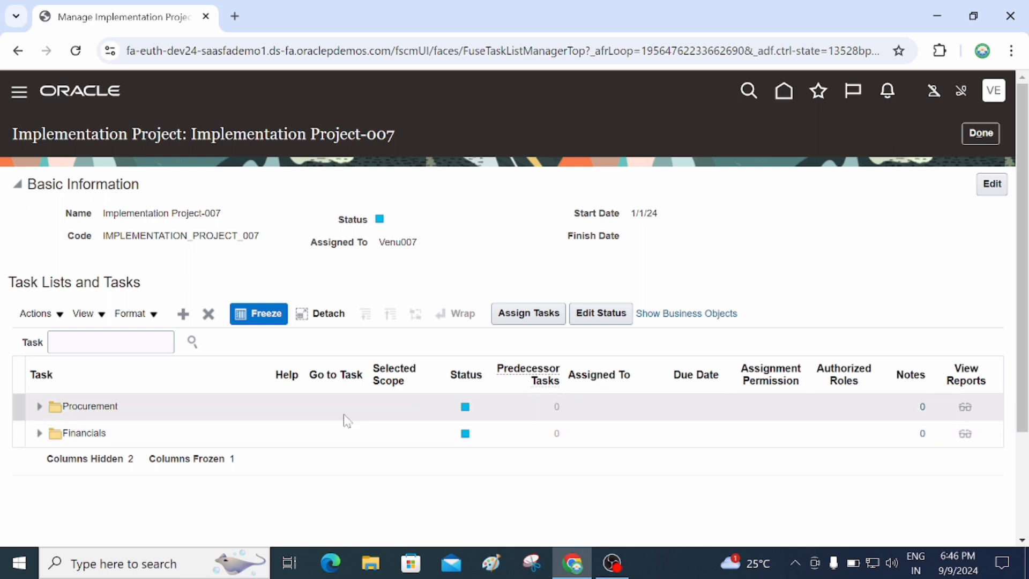
left_click(39, 434)
scroll(283, 438, "down", 3)
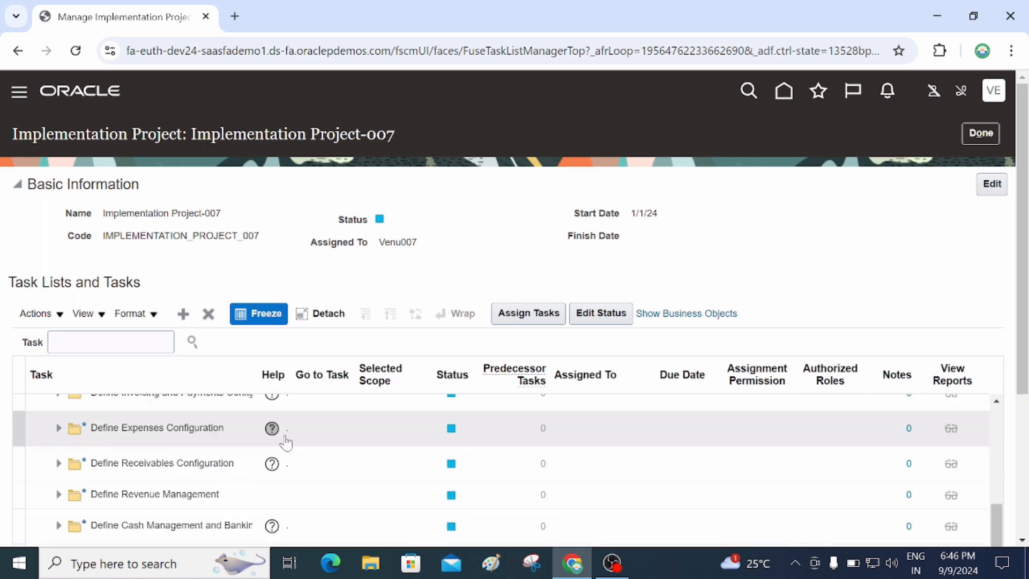
scroll(448, 459, "down", 5)
scroll(444, 455, "up", 5)
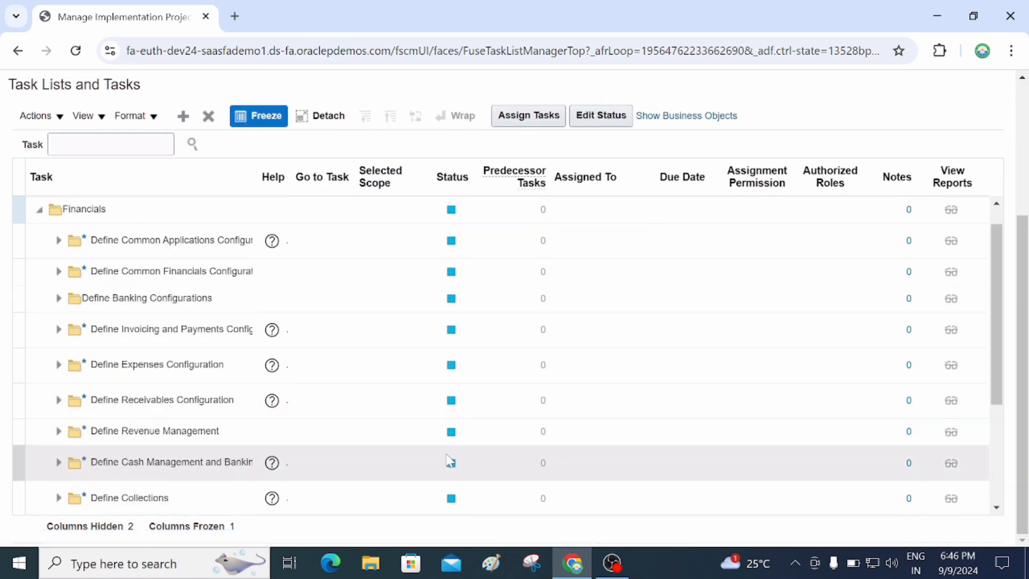
scroll(427, 402, "up", 2)
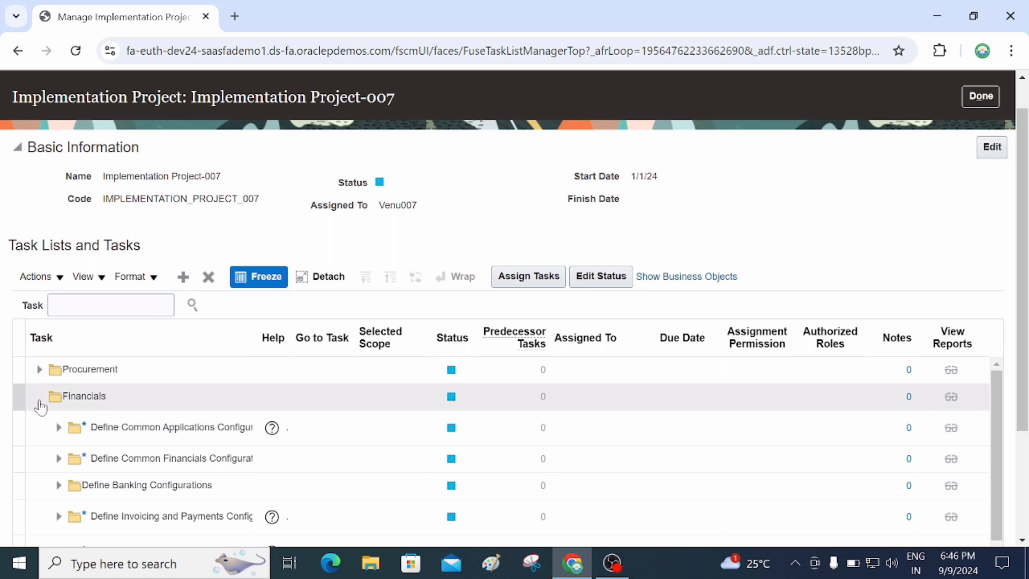
left_click(40, 402)
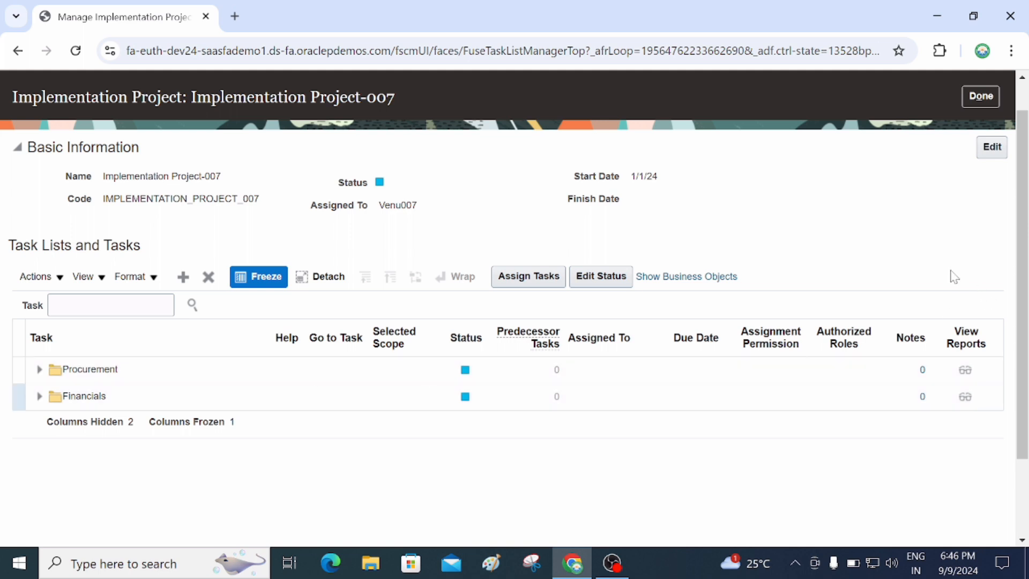
scroll(951, 275, "up", 1)
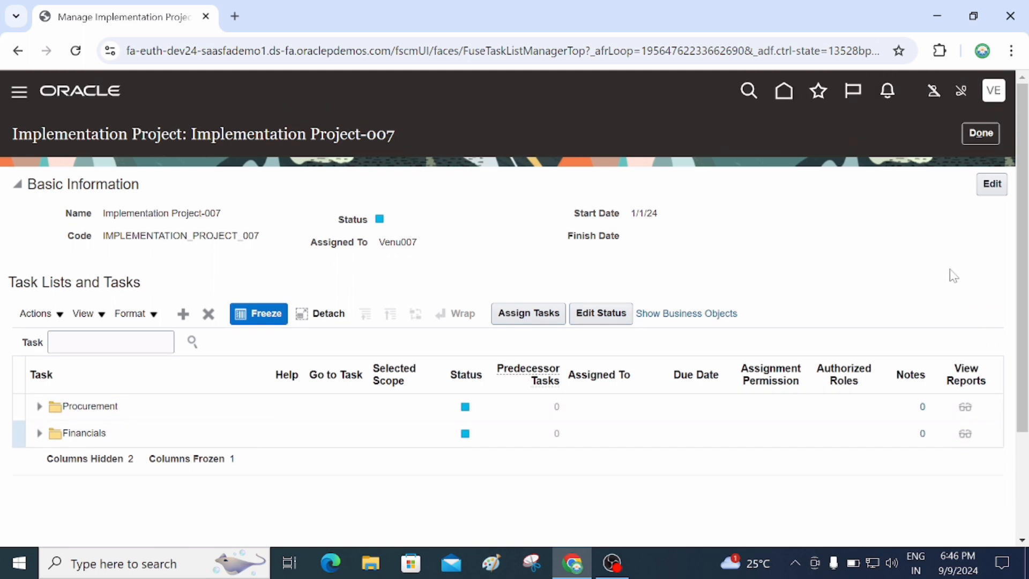
Close the project and the Implementation Projects list to return to Setup: Financials.
left_click(977, 134)
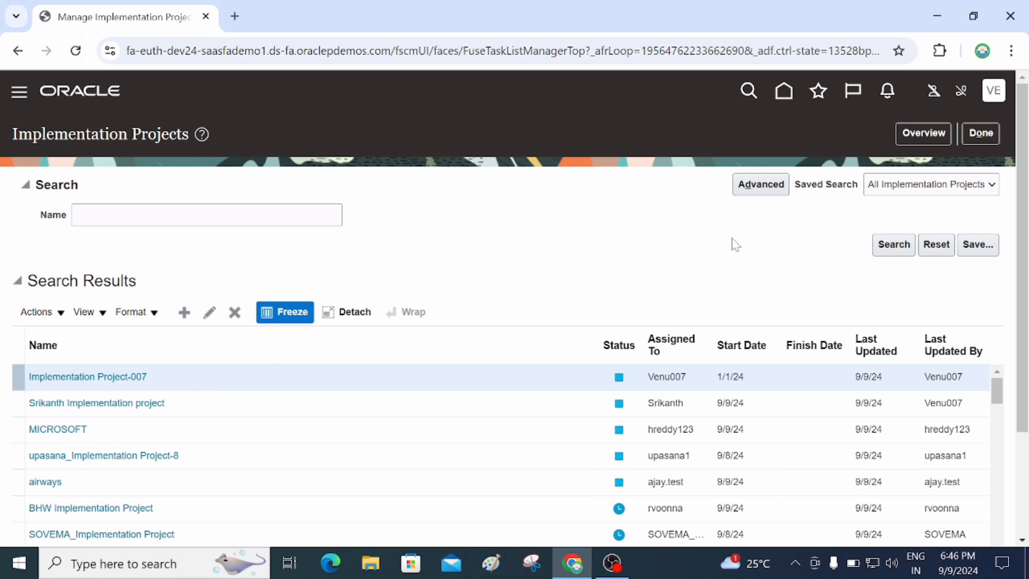
left_click(989, 137)
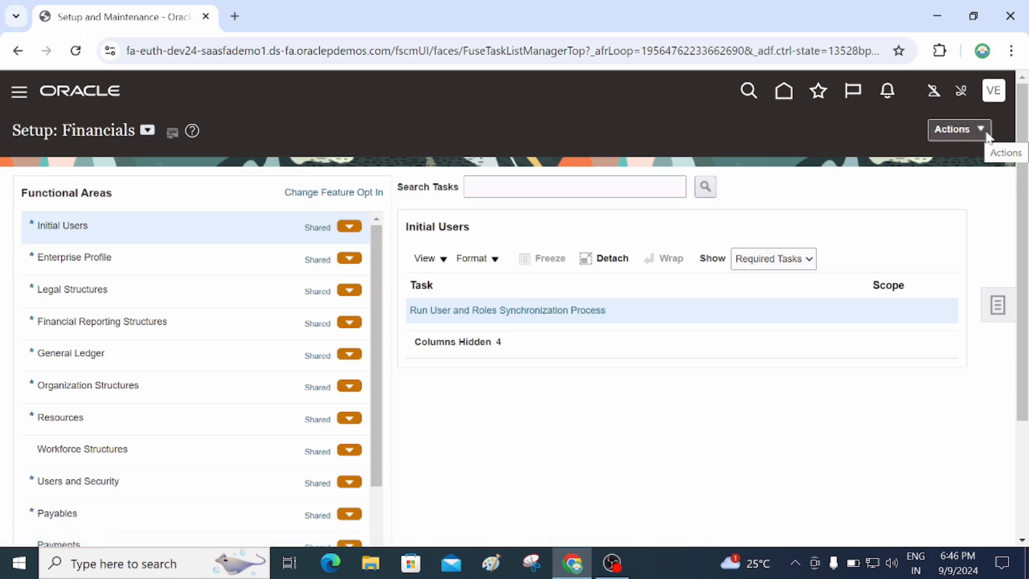